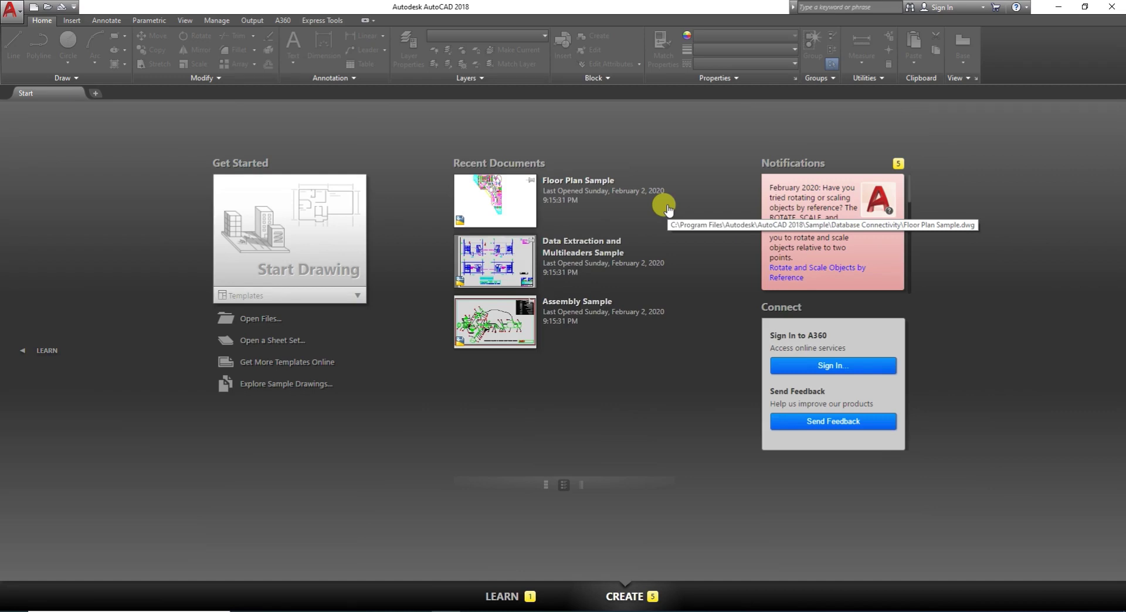
- Create a new blank drawing, Drawing1, from the Start tab's template list
click(300, 301)
click(327, 243)
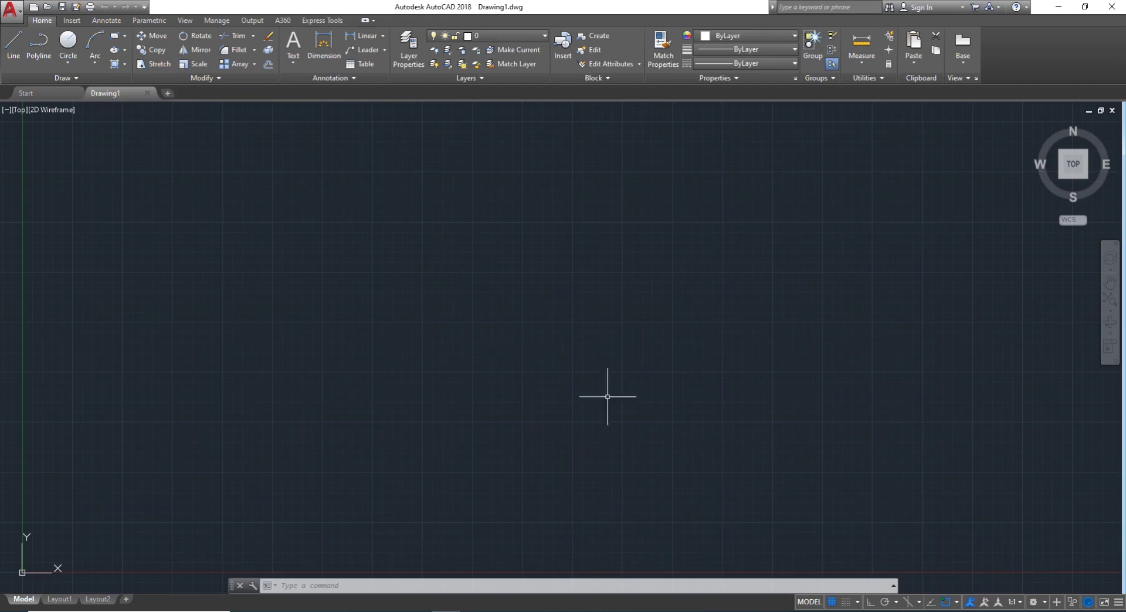
- Run MVSETUP without paper space, choosing Architectural units and a scale factor of 96
click(610, 353)
text(M)
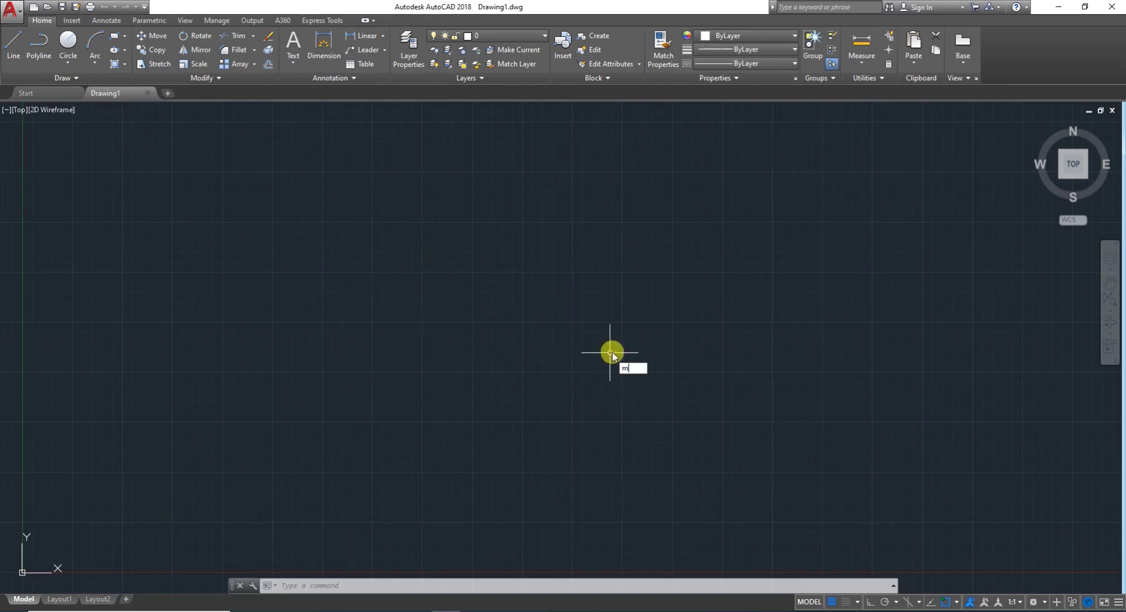
text(V)
key(Down)
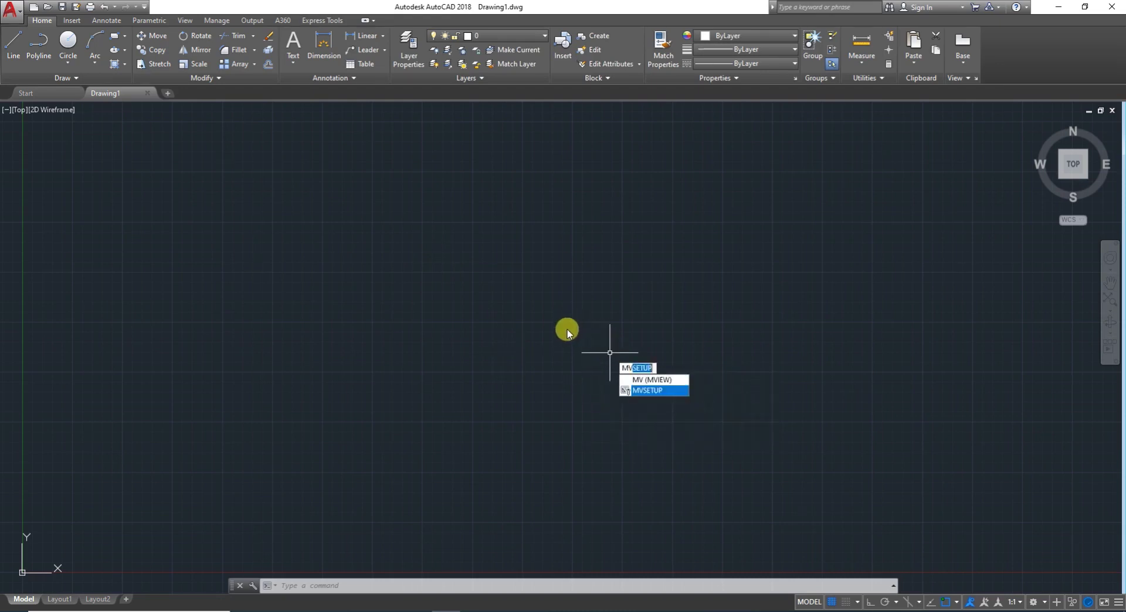
key(Return)
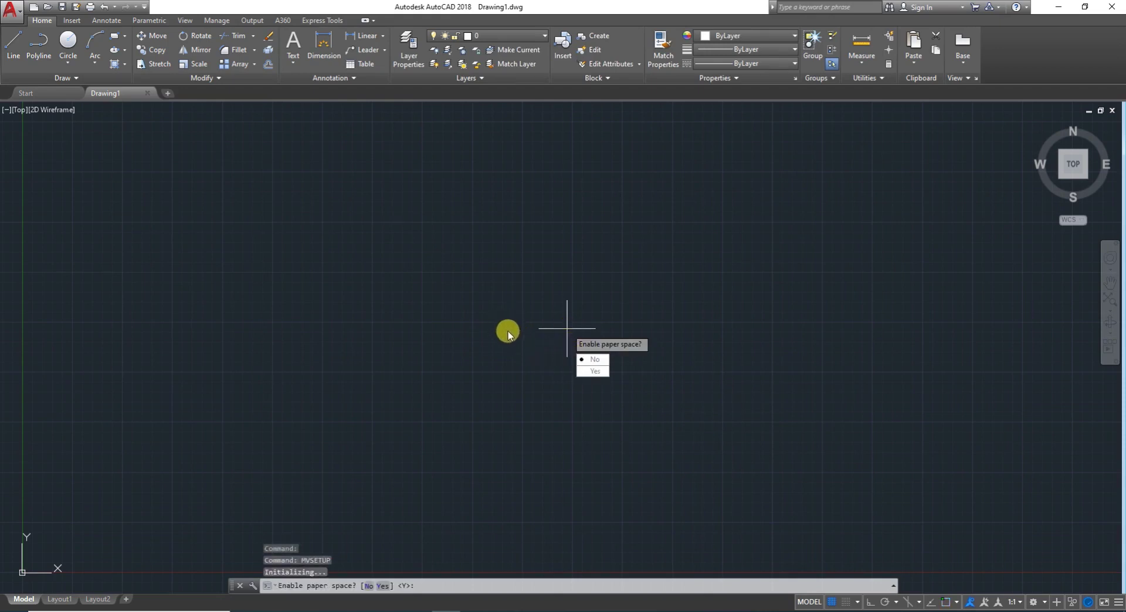
text(N)
key(Return)
key(Down)
key(Down)
key(Down)
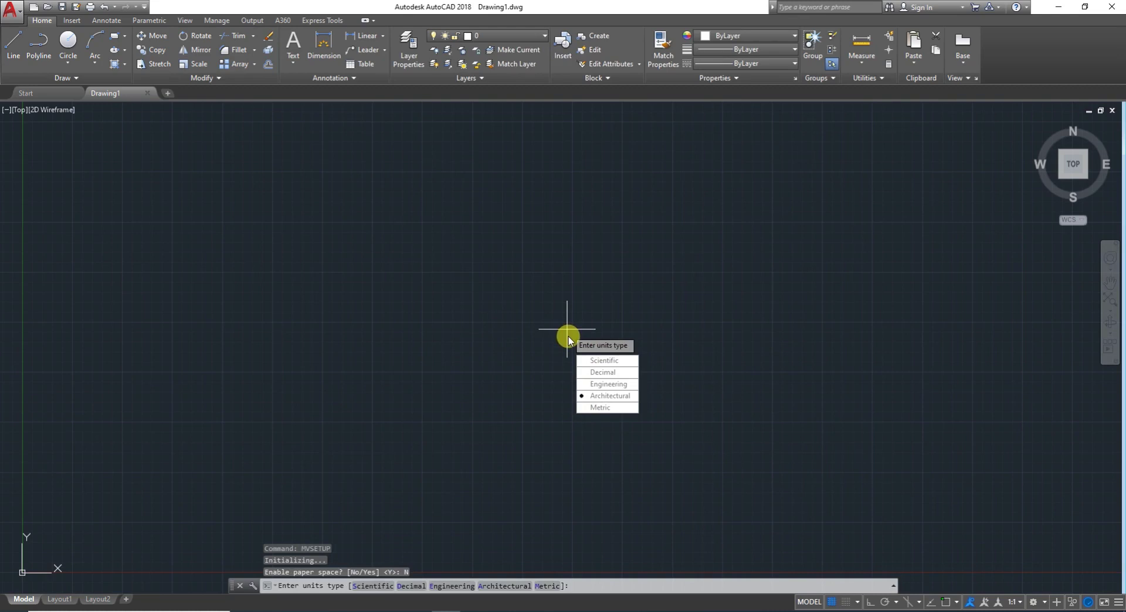
key(Return)
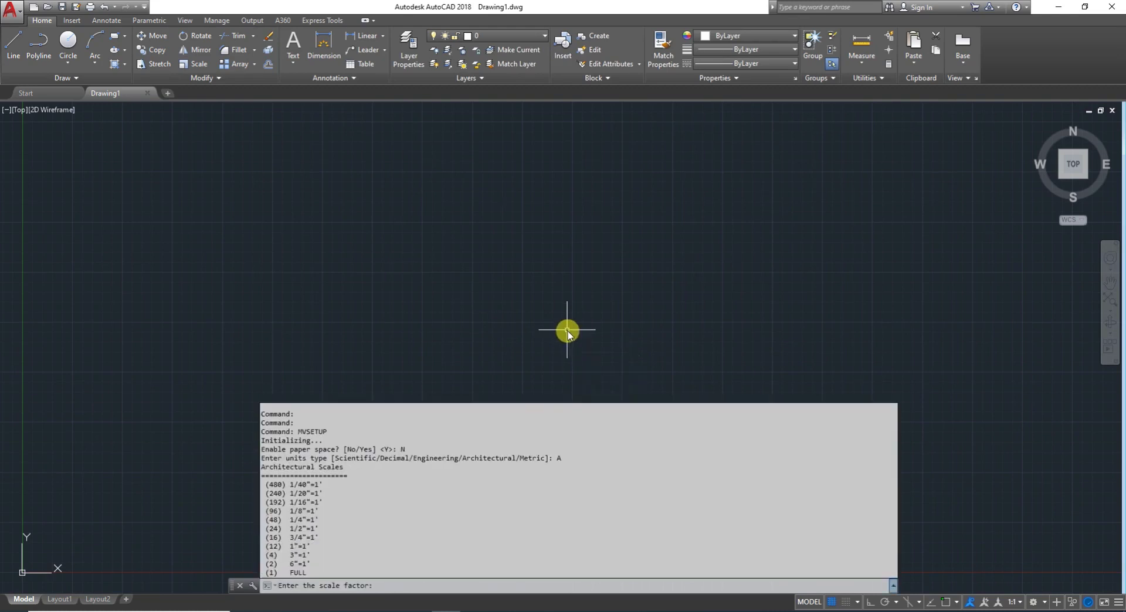
text(96)
key(Return)
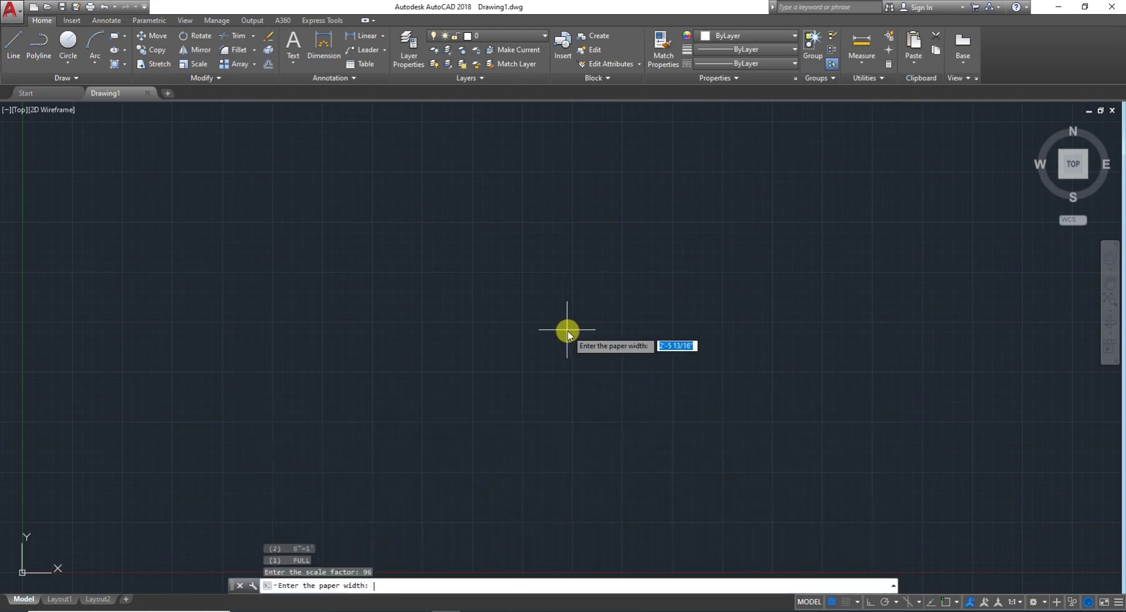
- Draw the 8.29 by 11.69 paper border and turn off the grid
text(8)
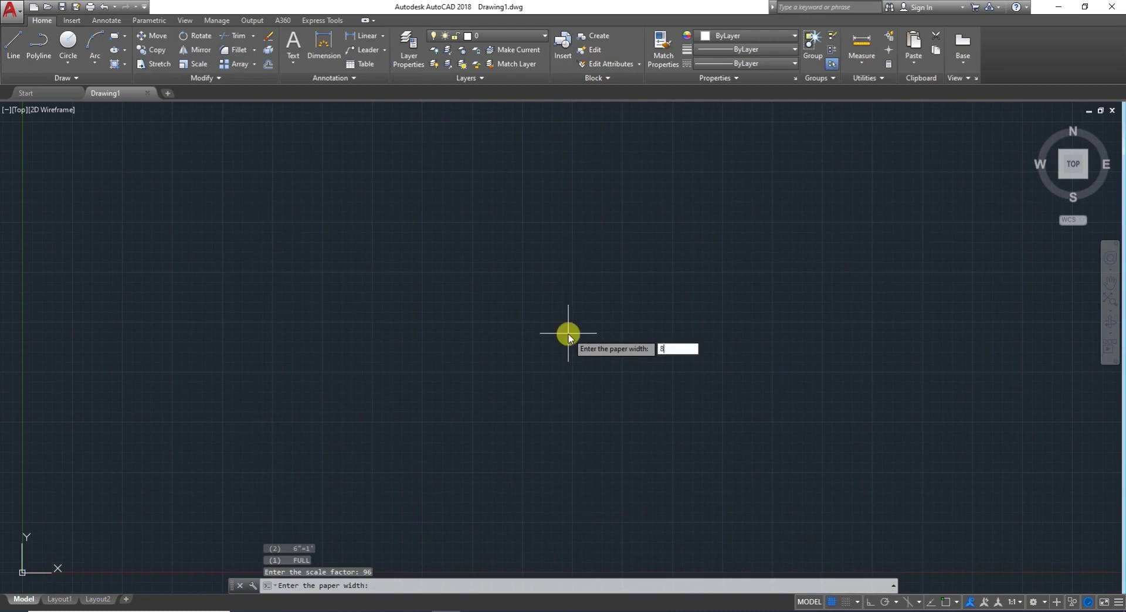
text(.29)
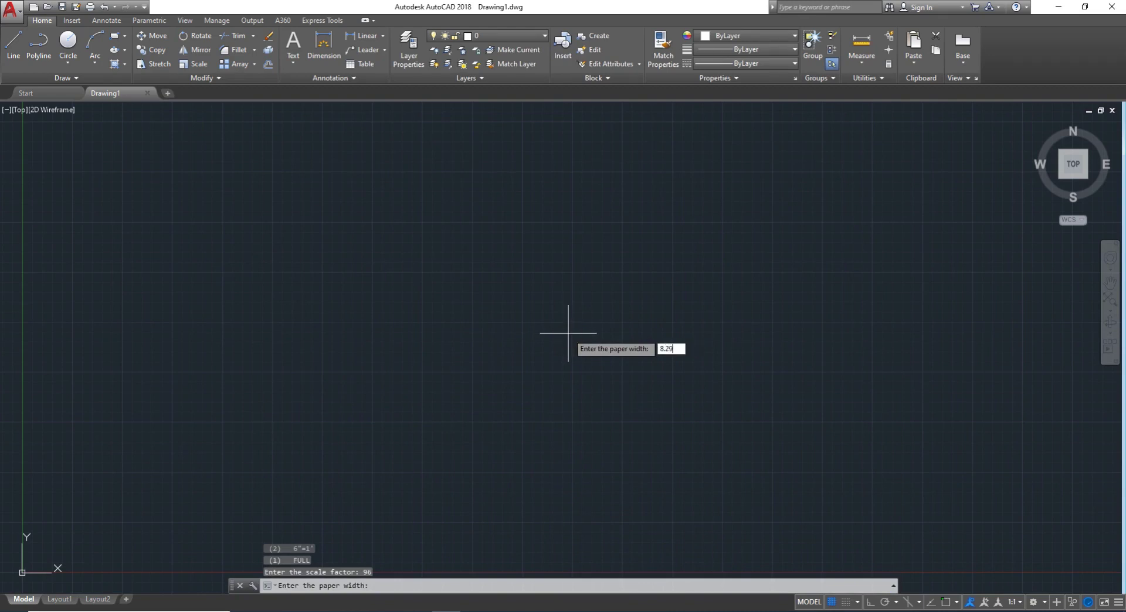
key(Return)
click(568, 333)
key(BackSpace)
text(11.)
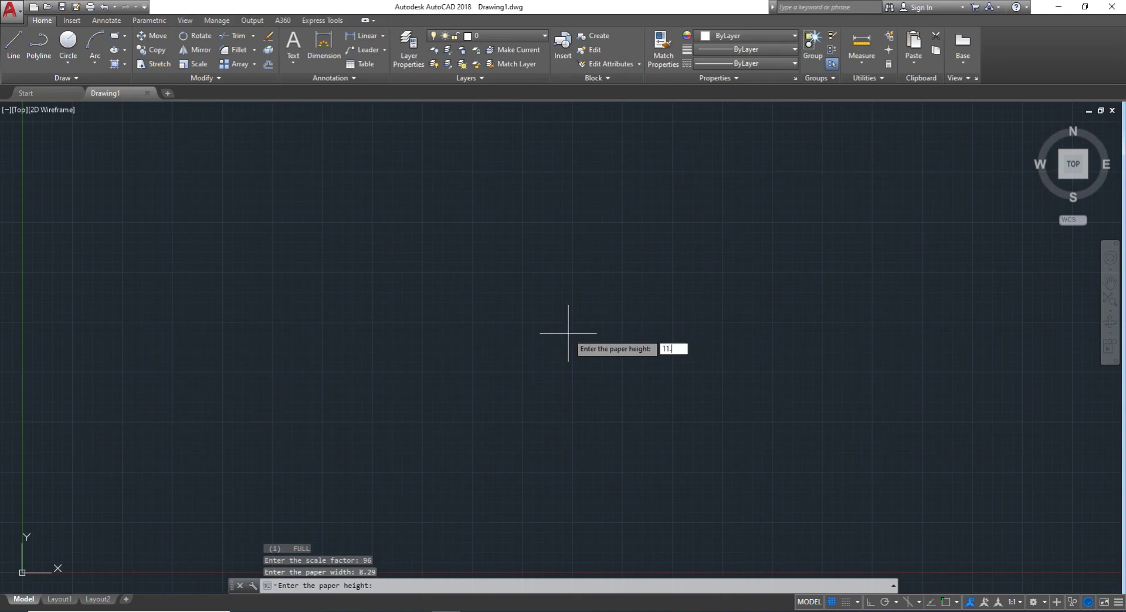
text(6)
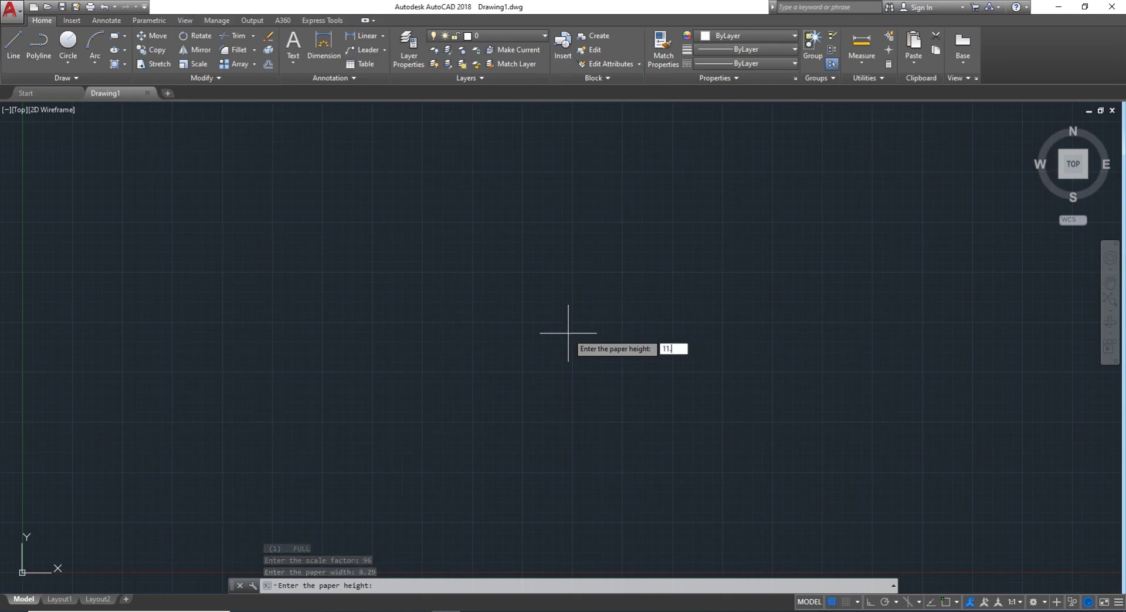
text(9)
click(568, 333)
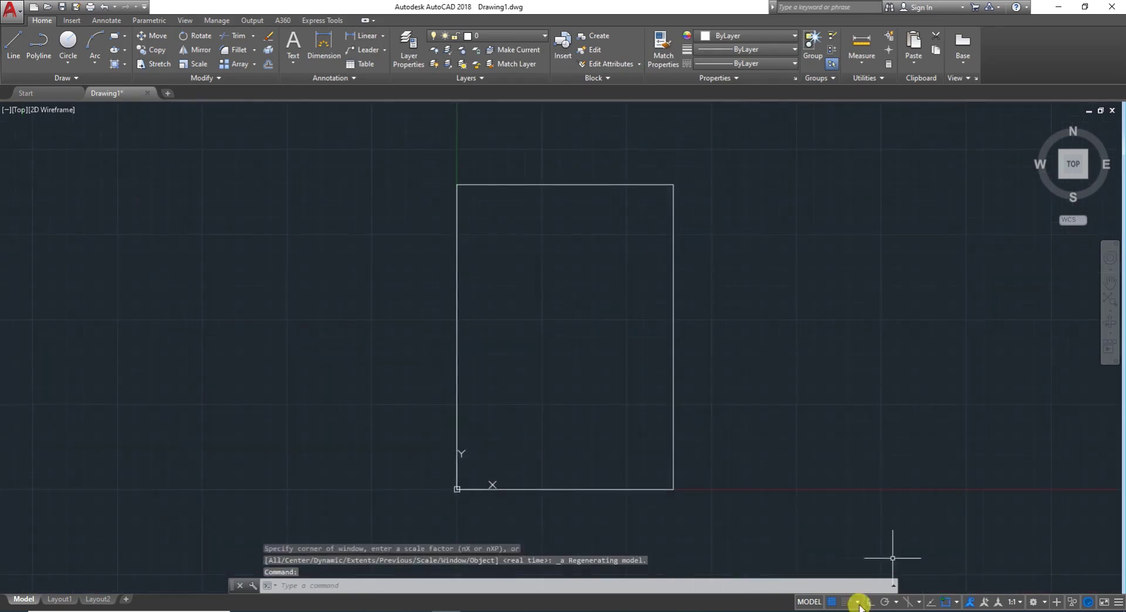
click(831, 602)
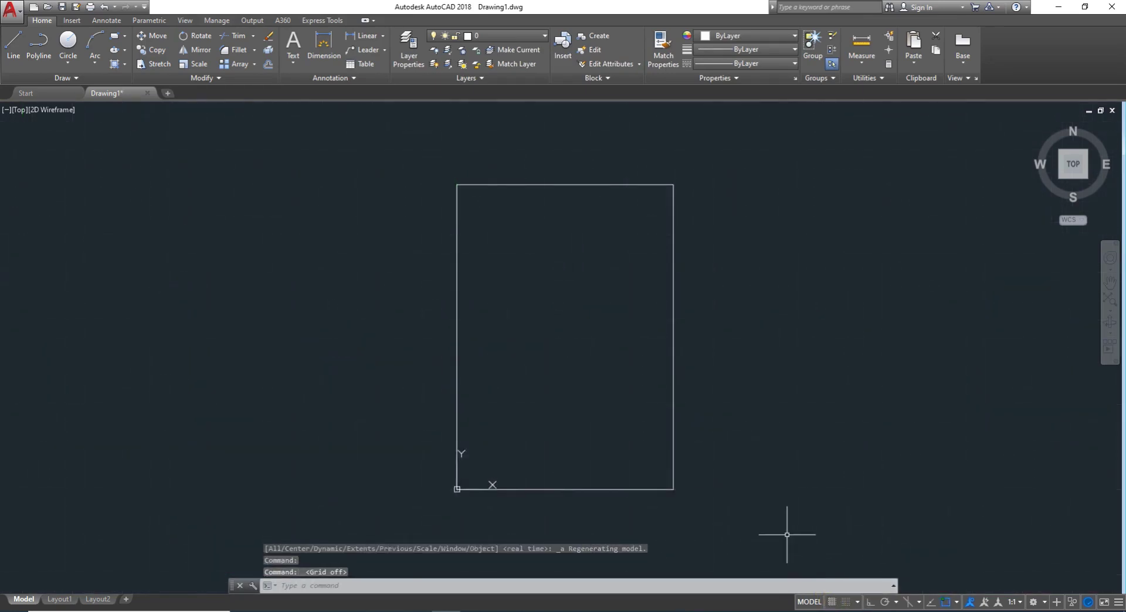
- Open the Standard dimension style for modification with the D command
click(643, 335)
text(c)
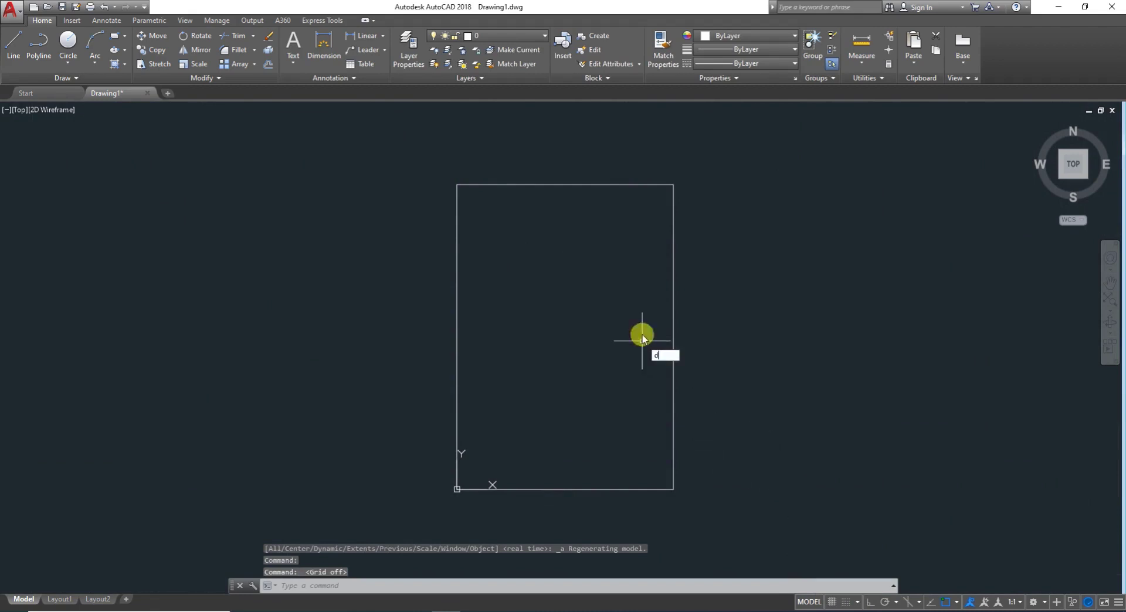
key(Escape)
text(d)
key(Return)
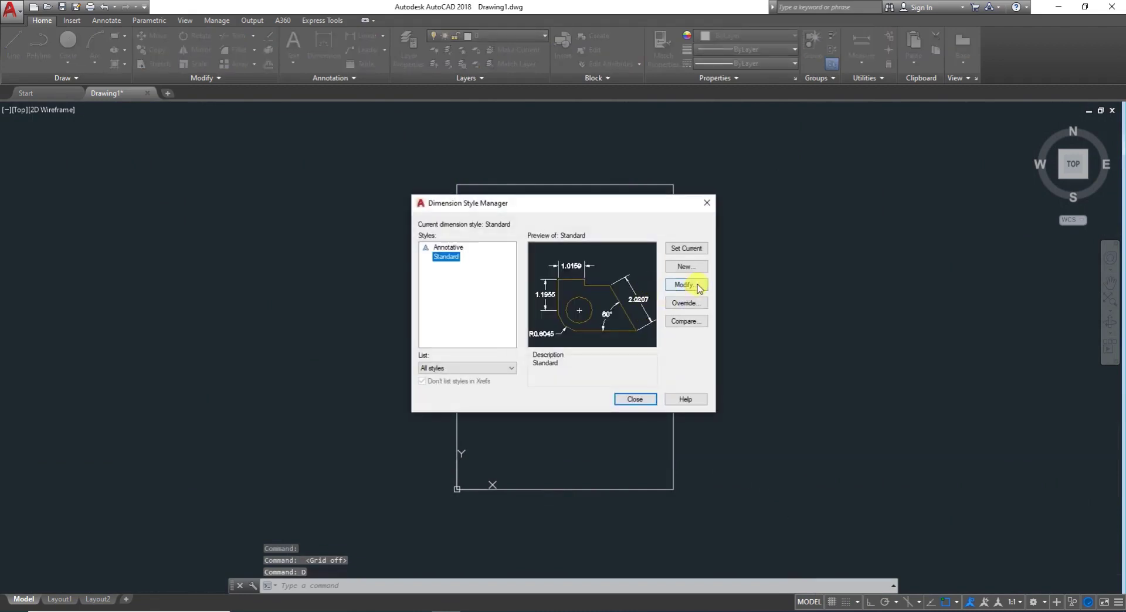
click(686, 285)
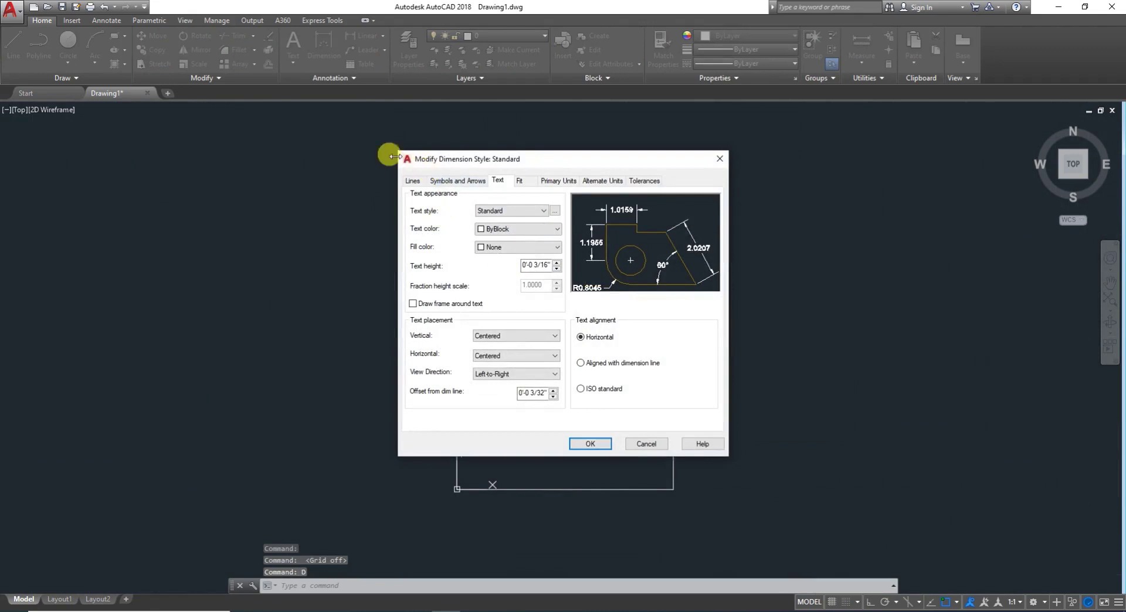
- Set baseline spacing and extension beyond dim lines to .1, and offset from origin to 1
click(413, 180)
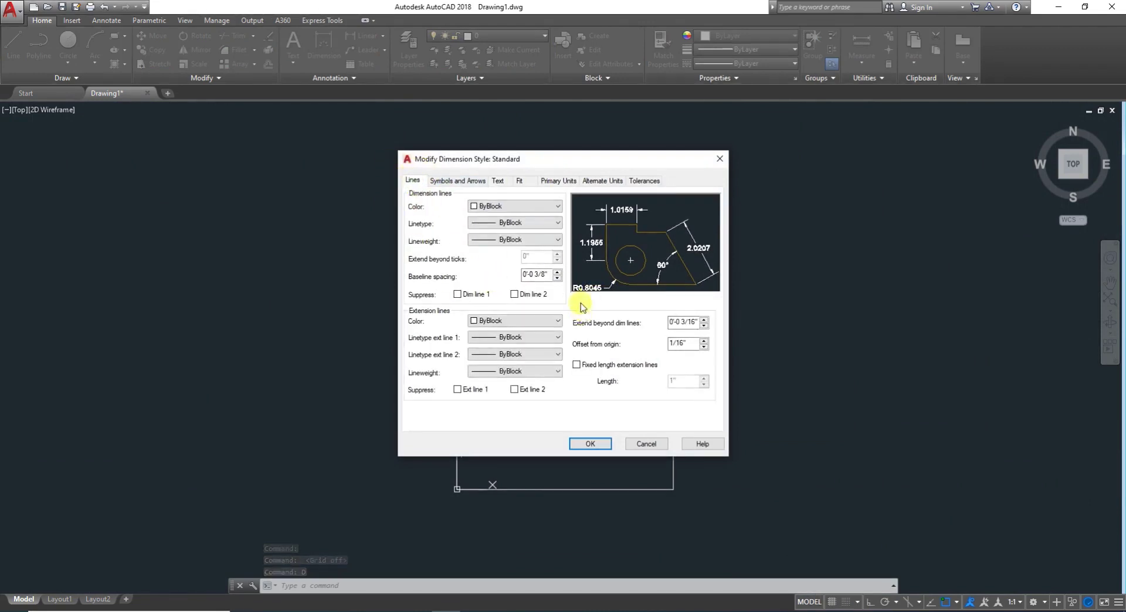
drag(550, 274, 521, 274)
text(.1)
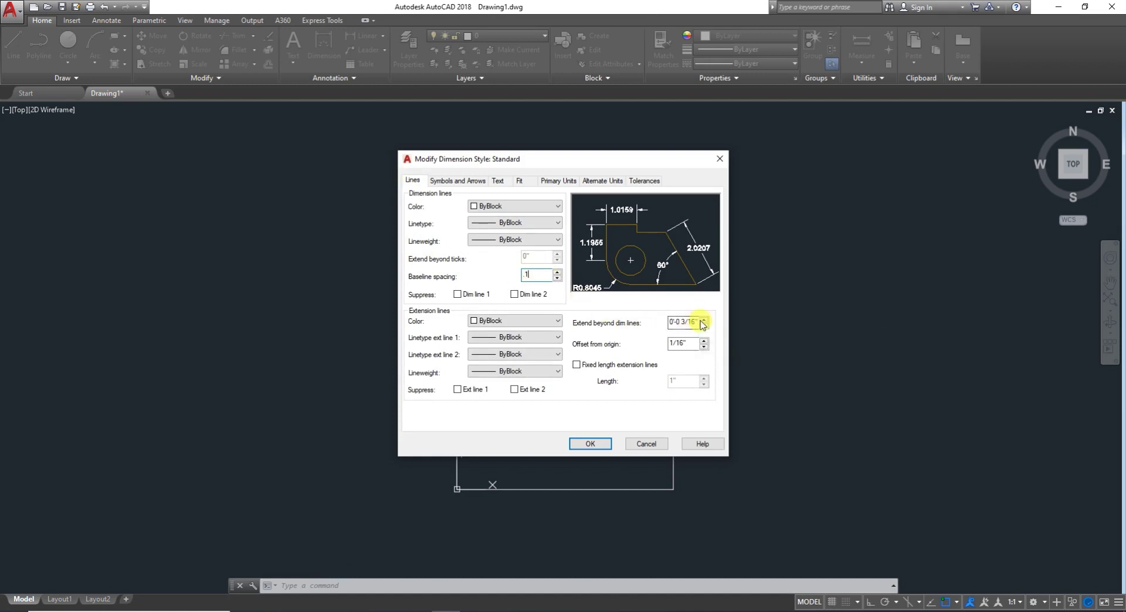
drag(698, 317, 588, 313)
text(.1)
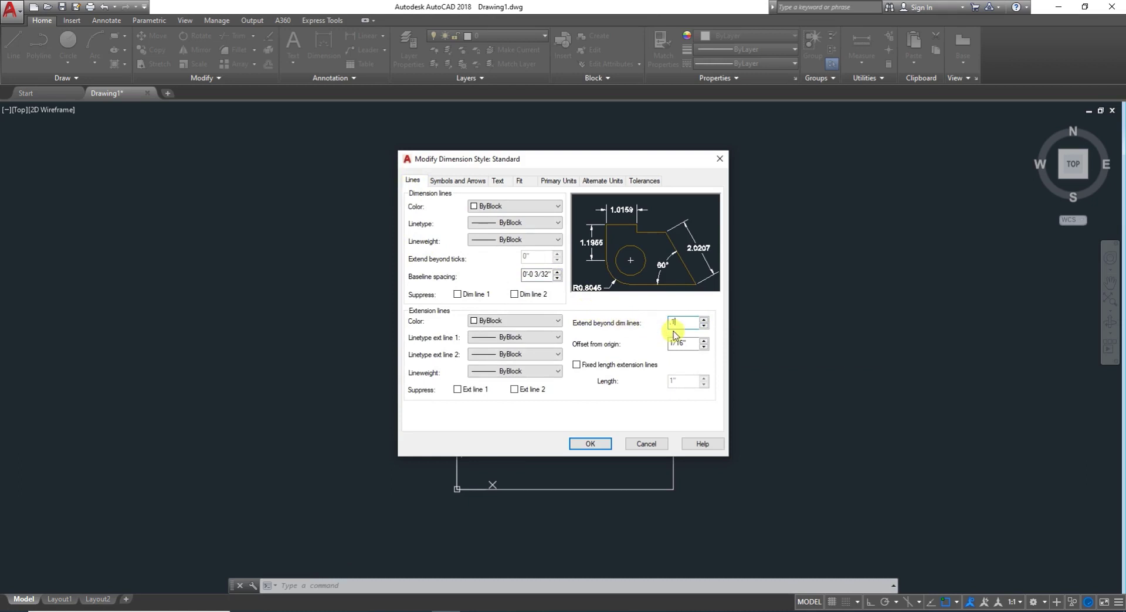
drag(683, 344, 560, 327)
key(BackSpace)
text(1)
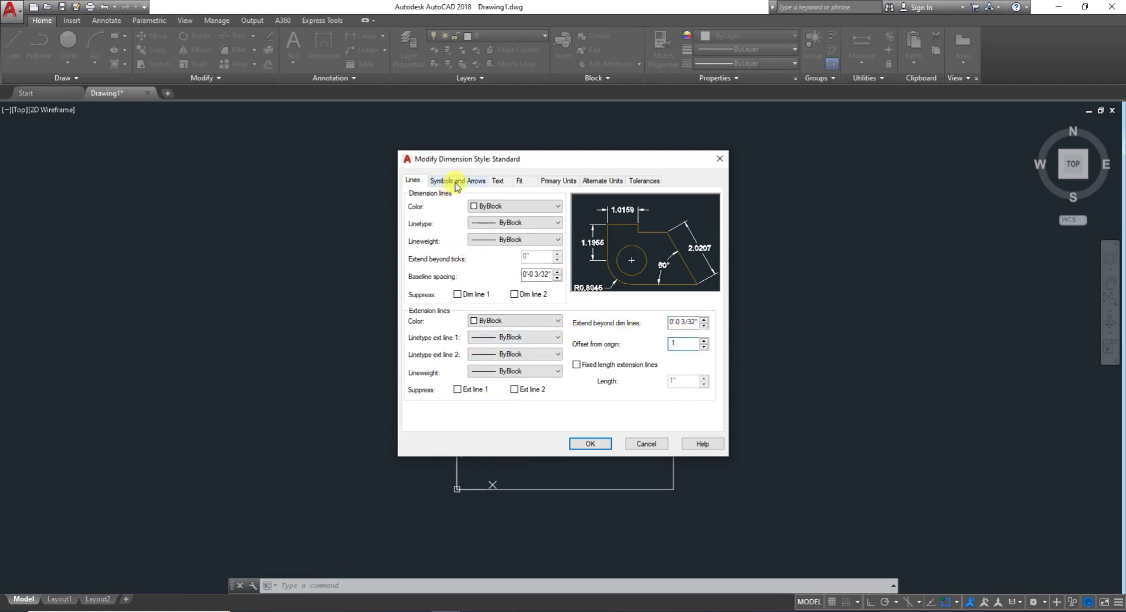
- Set the arrow size to 6" and the break size to .1
click(455, 181)
drag(444, 298, 319, 296)
text(6")
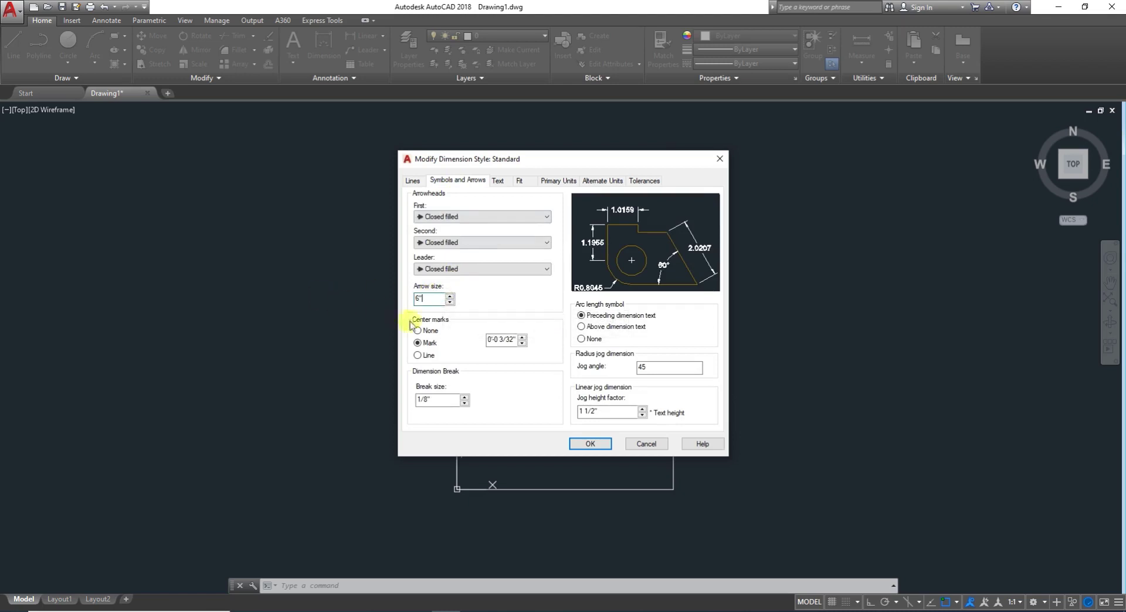
click(505, 339)
drag(444, 403, 242, 434)
text(.1)
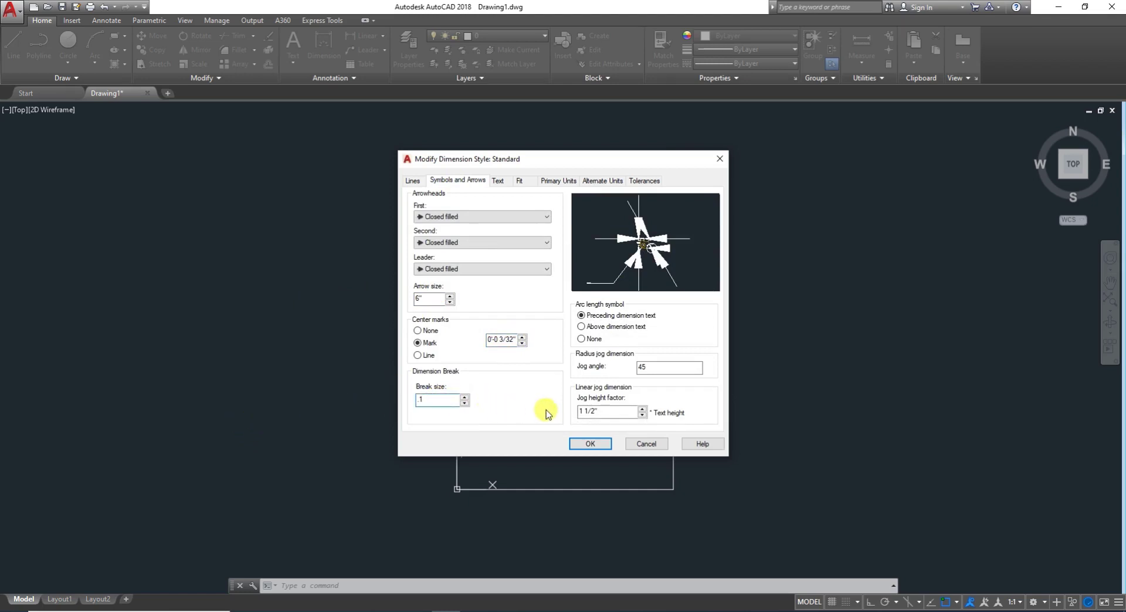
- Change the dimension text style to Times New Roman Bold and set text height to 12"
click(495, 182)
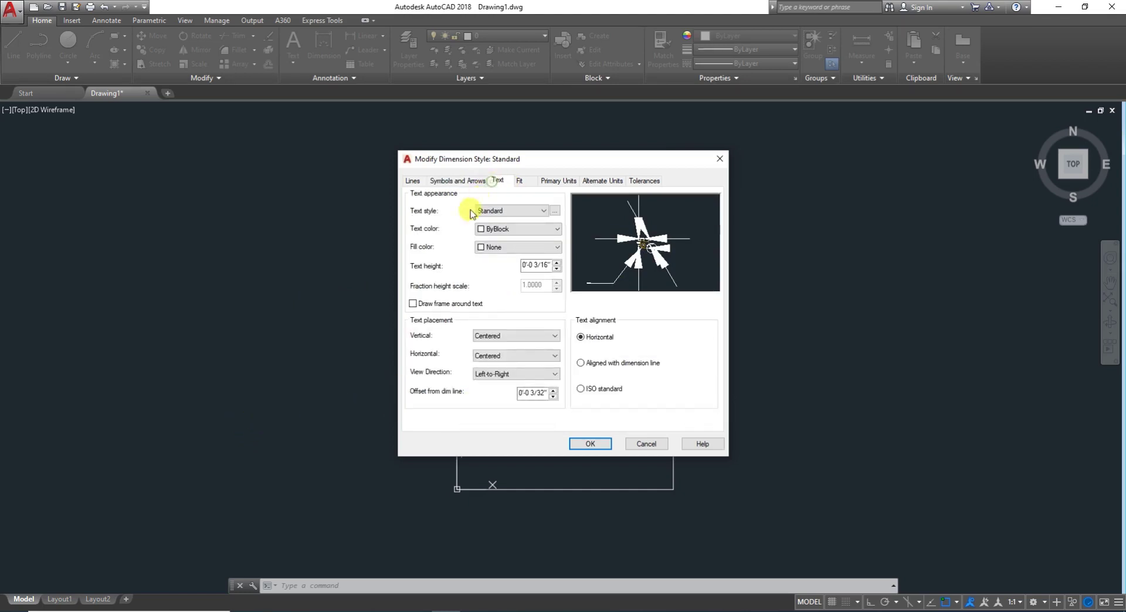
click(555, 210)
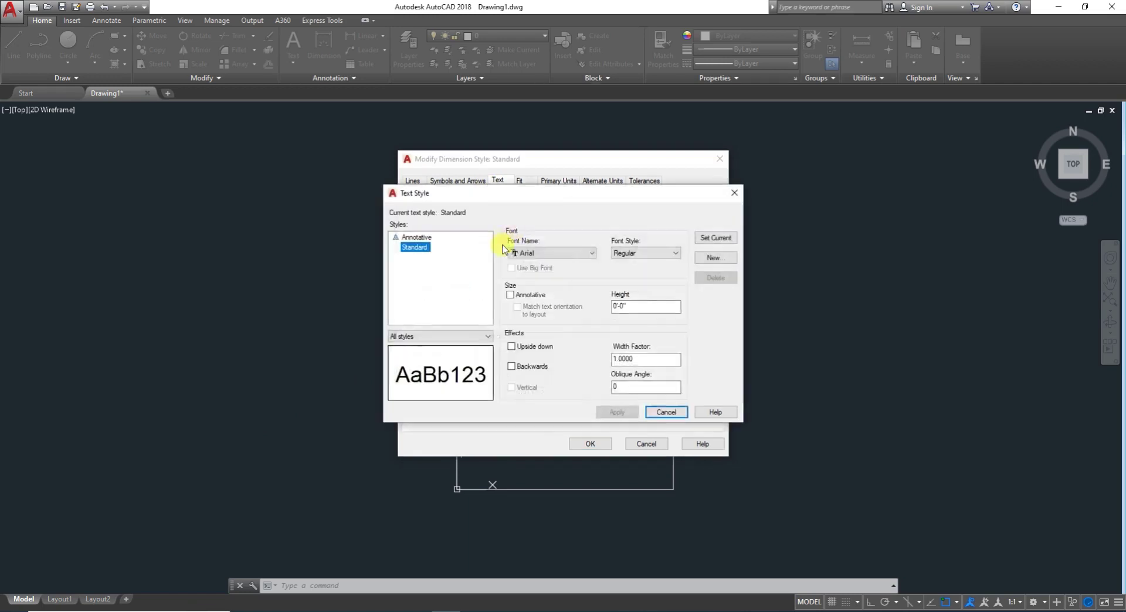
click(518, 252)
text(times)
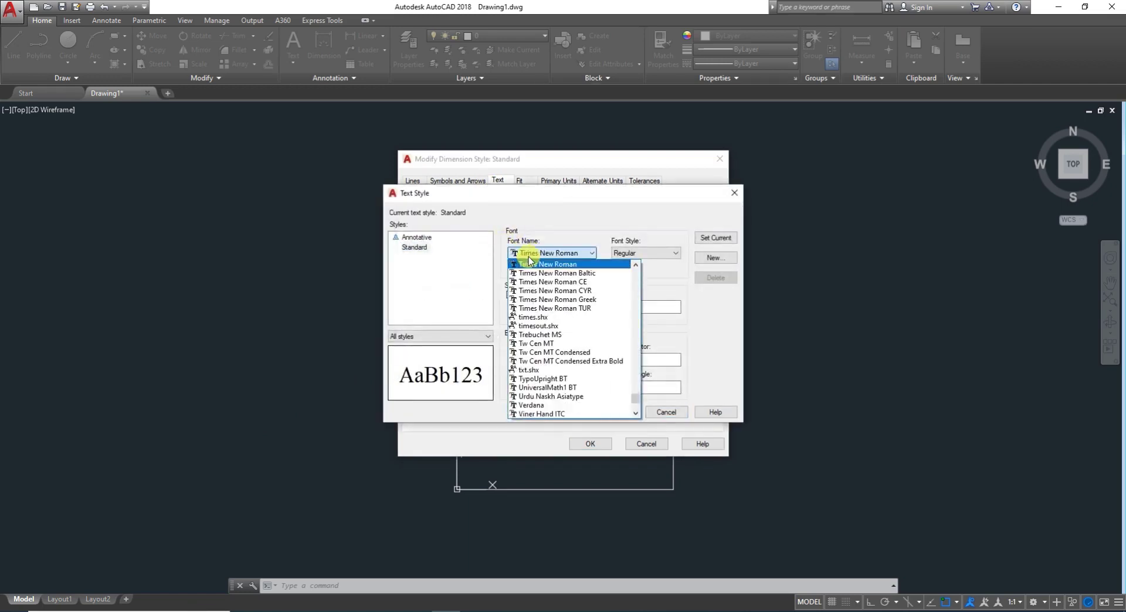
click(528, 262)
click(644, 253)
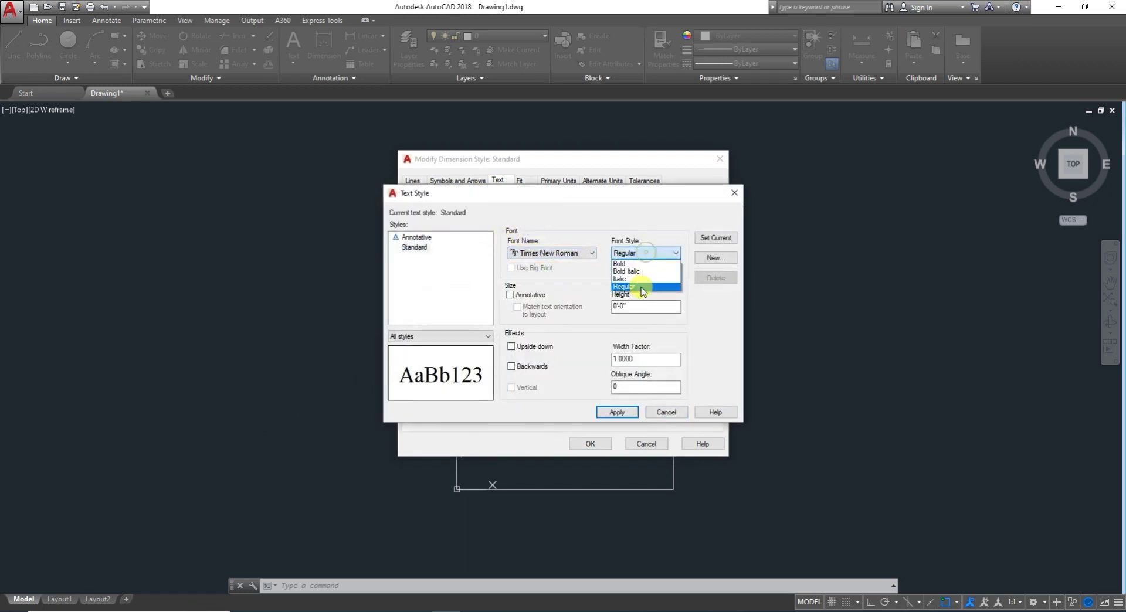
click(620, 263)
click(618, 414)
click(666, 414)
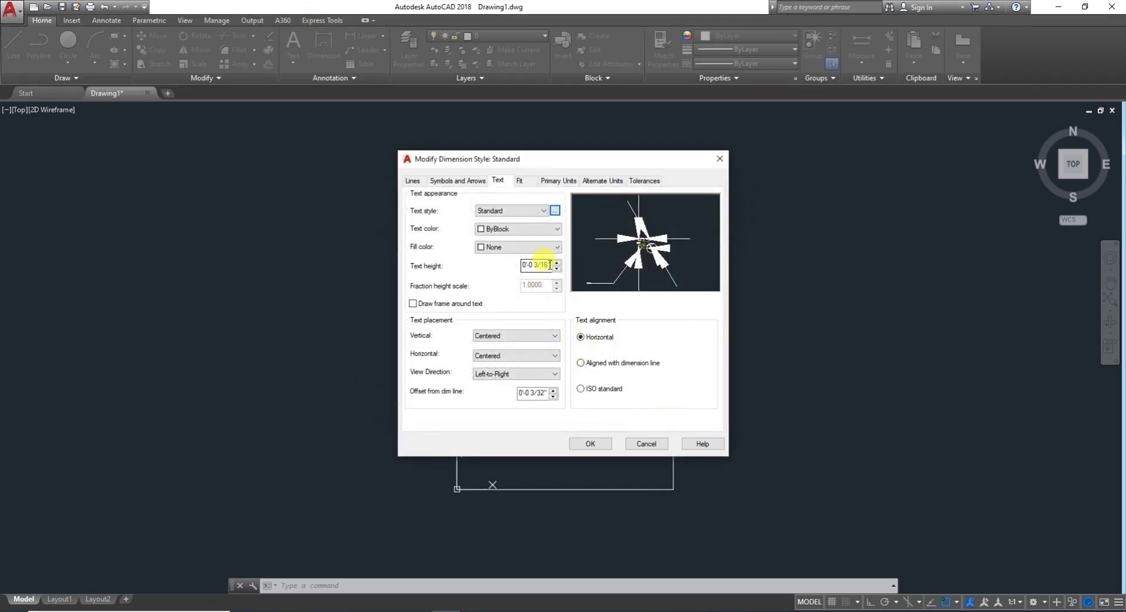
drag(549, 264, 397, 261)
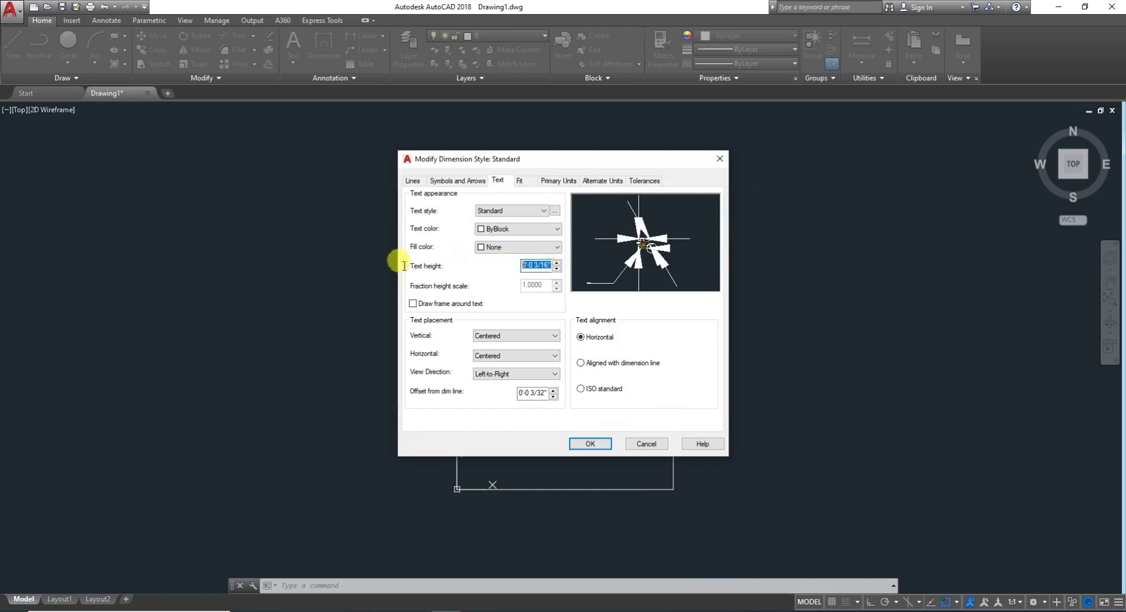
text(12")
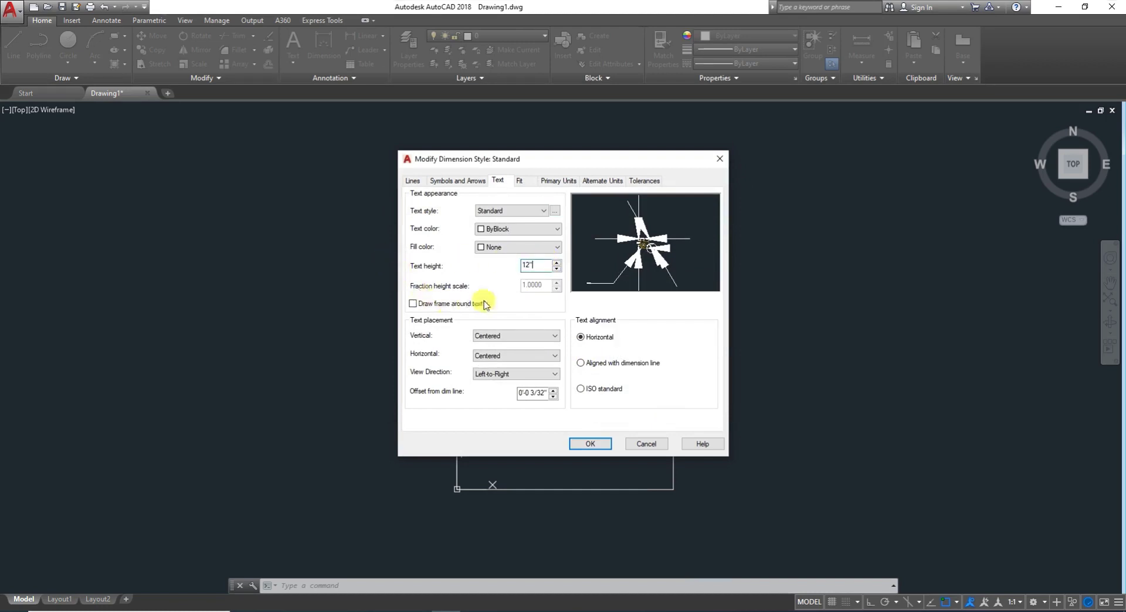
- Fit text first, use Architectural units at 0'-0 1/8" precision, and save the style
click(518, 181)
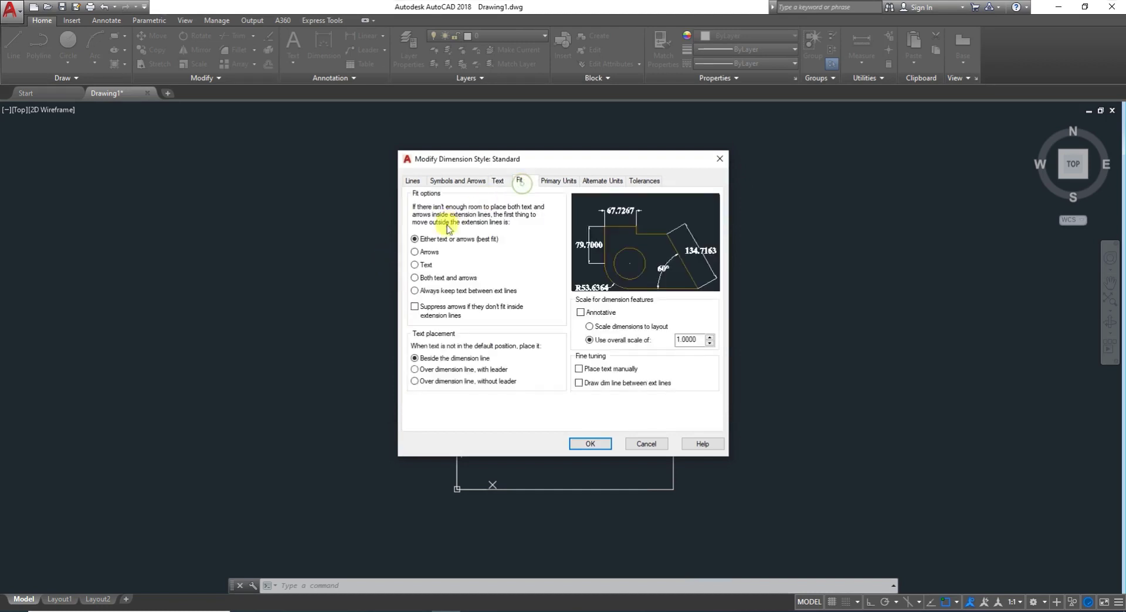
click(416, 265)
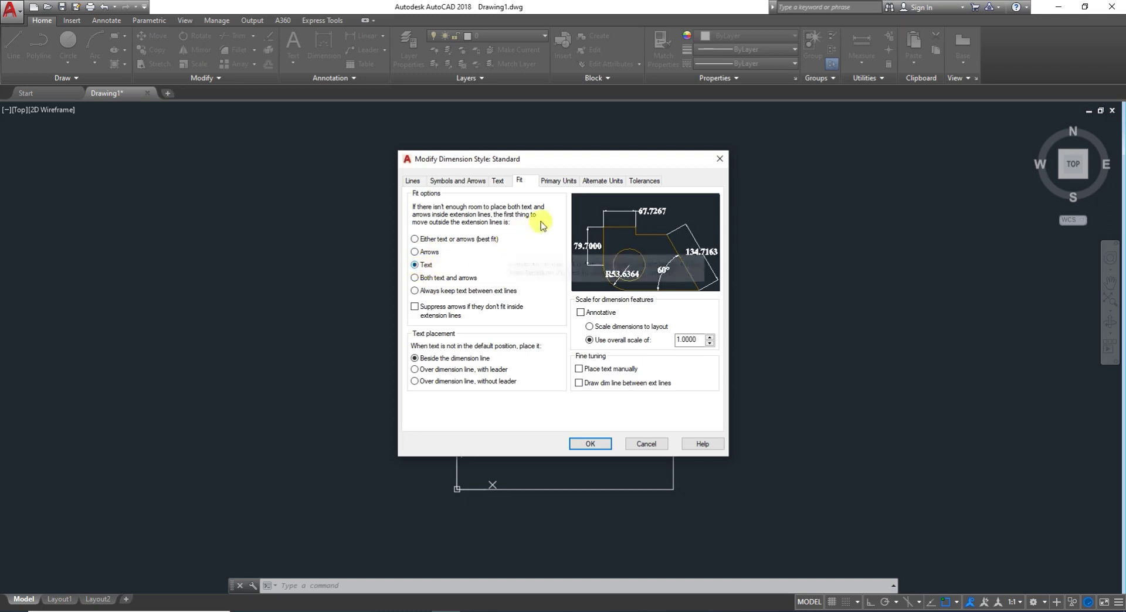
click(555, 183)
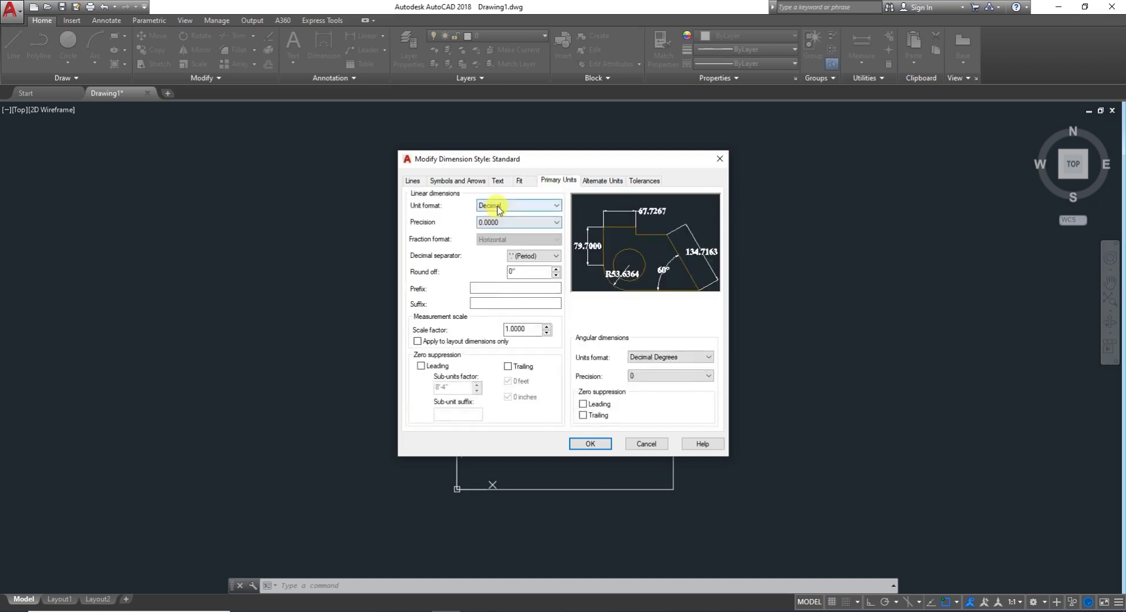
click(497, 205)
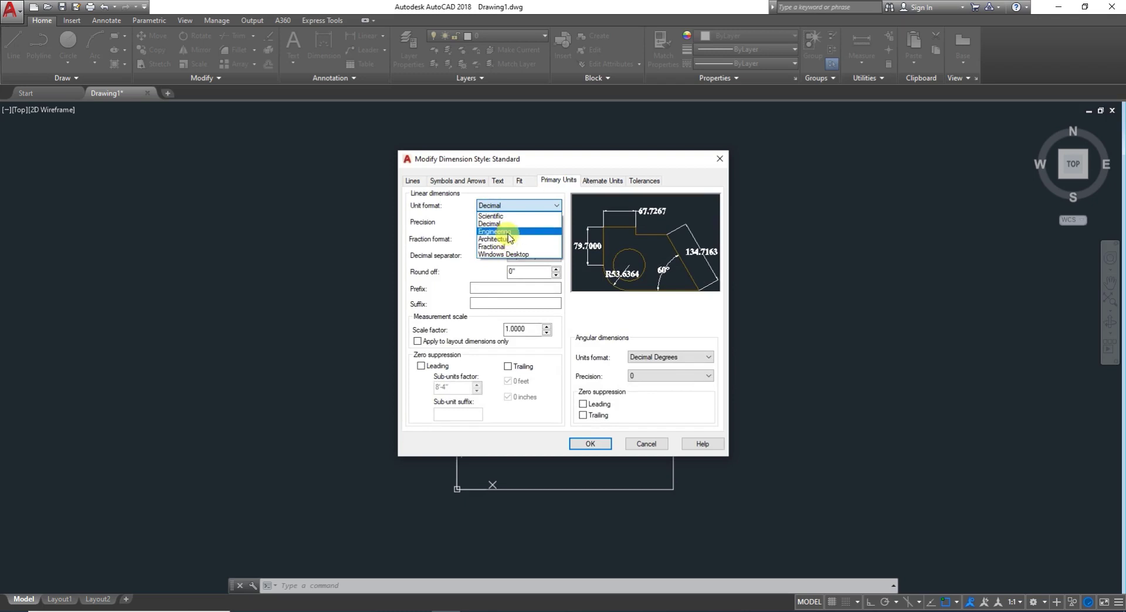
click(499, 238)
click(498, 223)
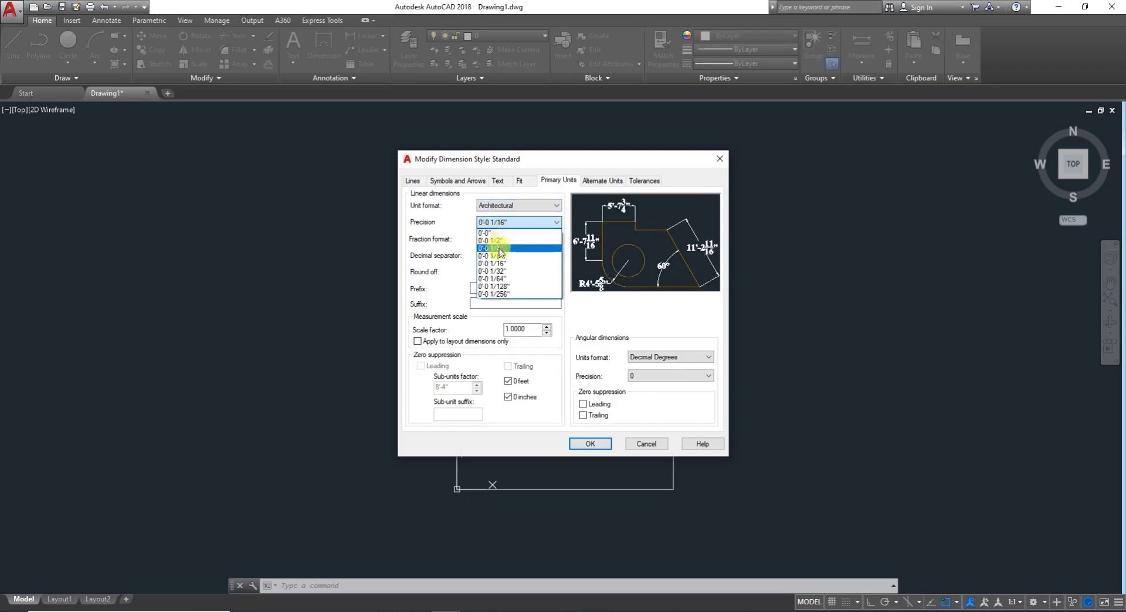
click(504, 257)
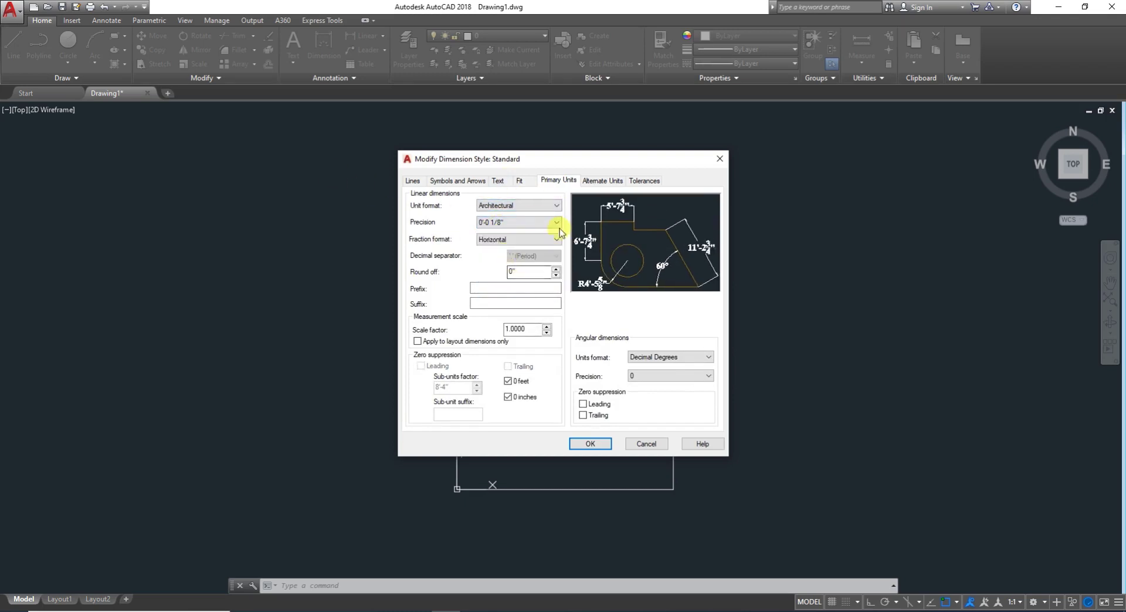
click(594, 446)
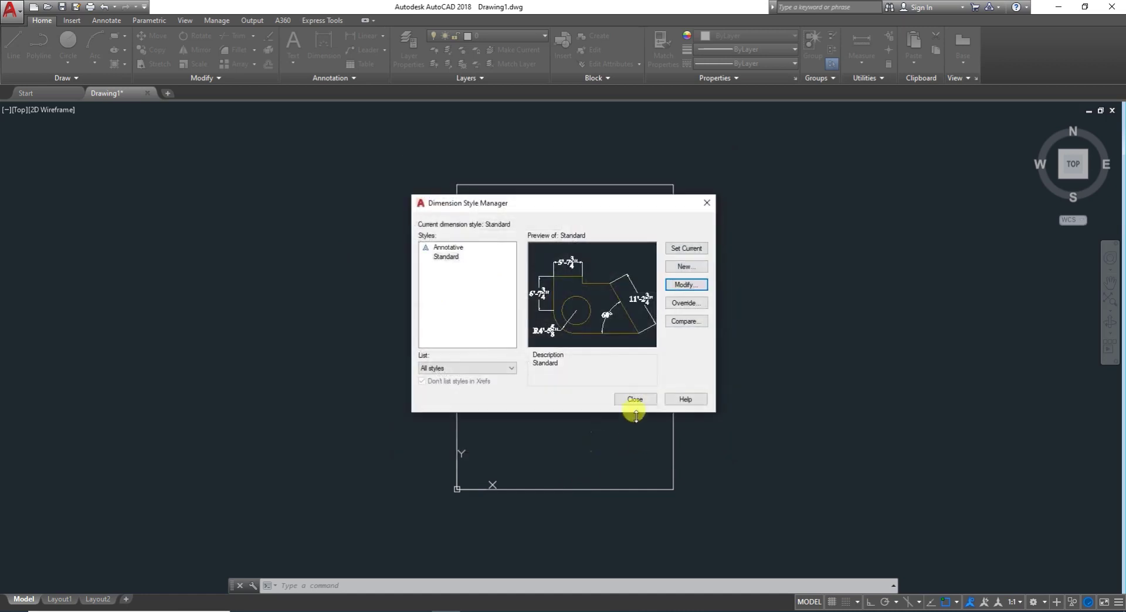
click(635, 397)
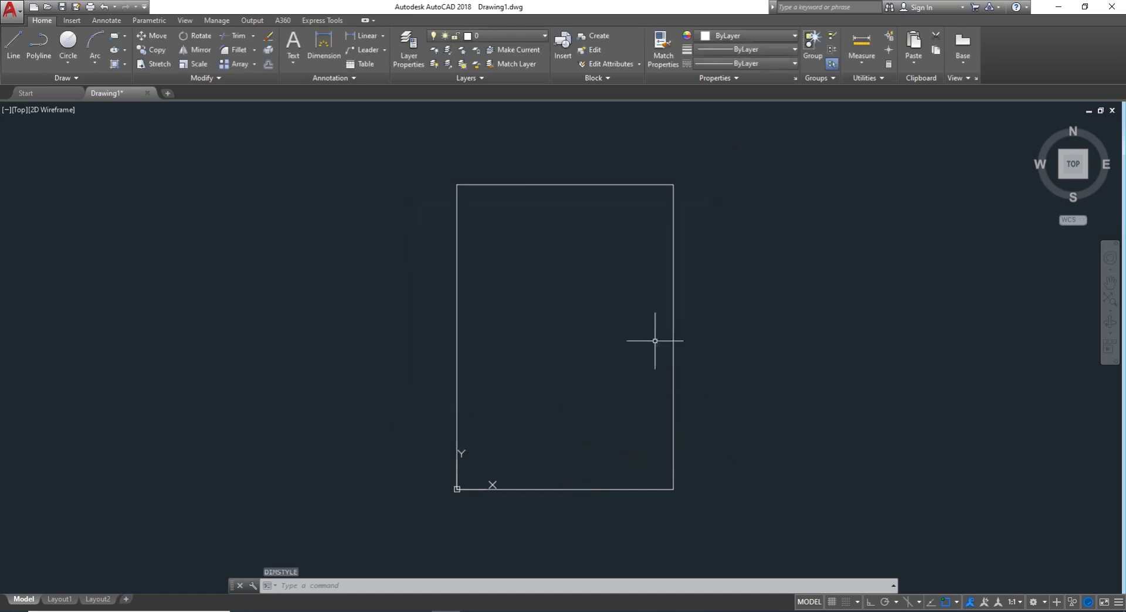
- Erase the MVSETUP border rectangle with the E command, clearing any leftover prompts
key(Escape)
text(d)
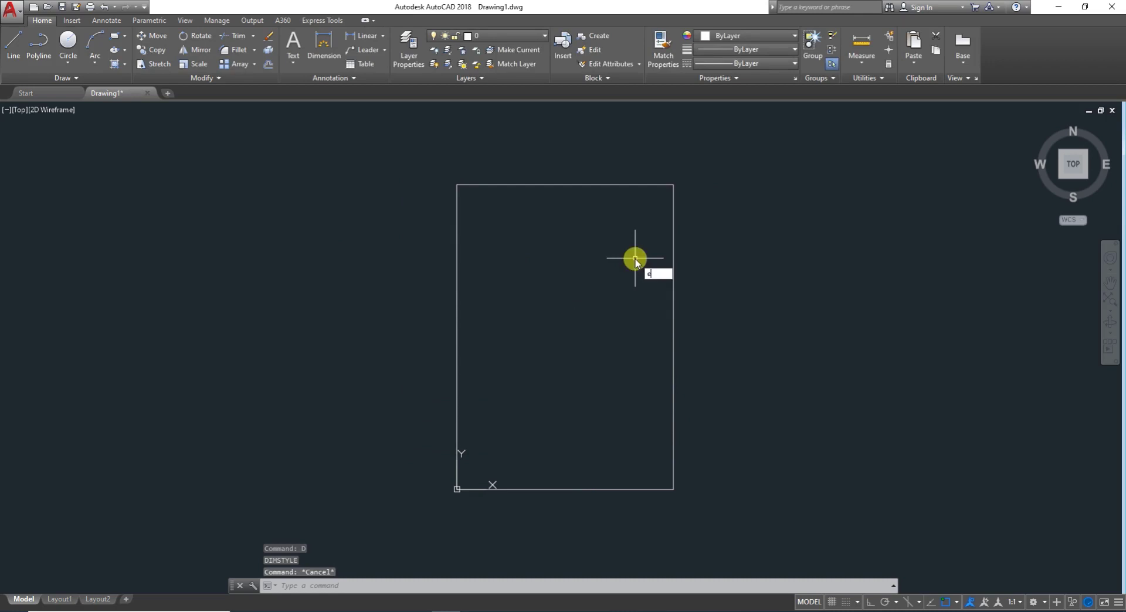
key(Return)
text(e)
key(Return)
click(636, 187)
click(502, 210)
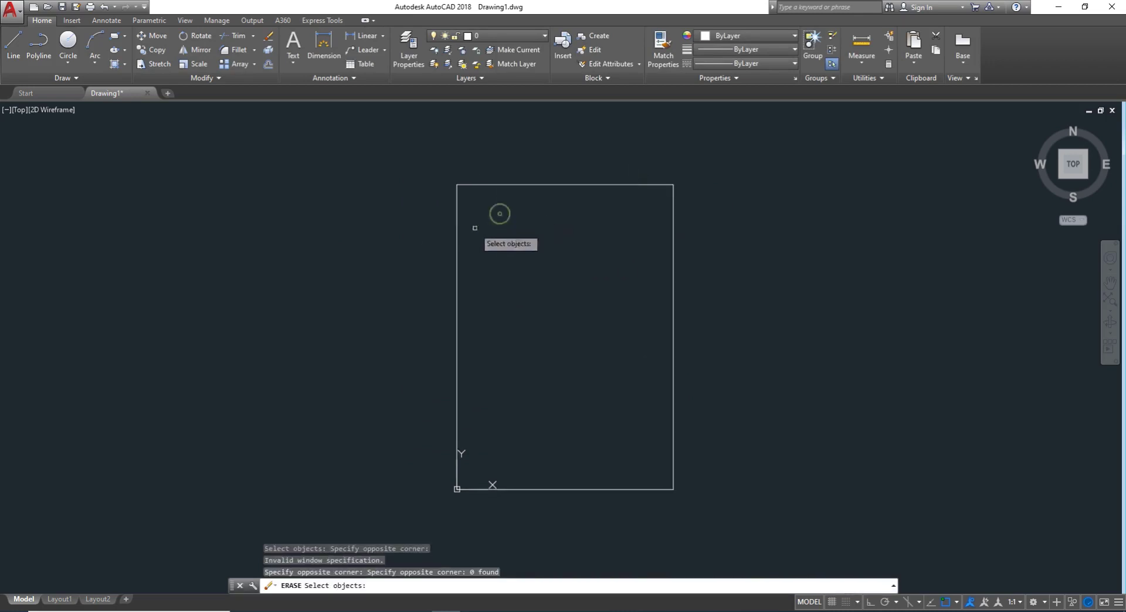
click(458, 253)
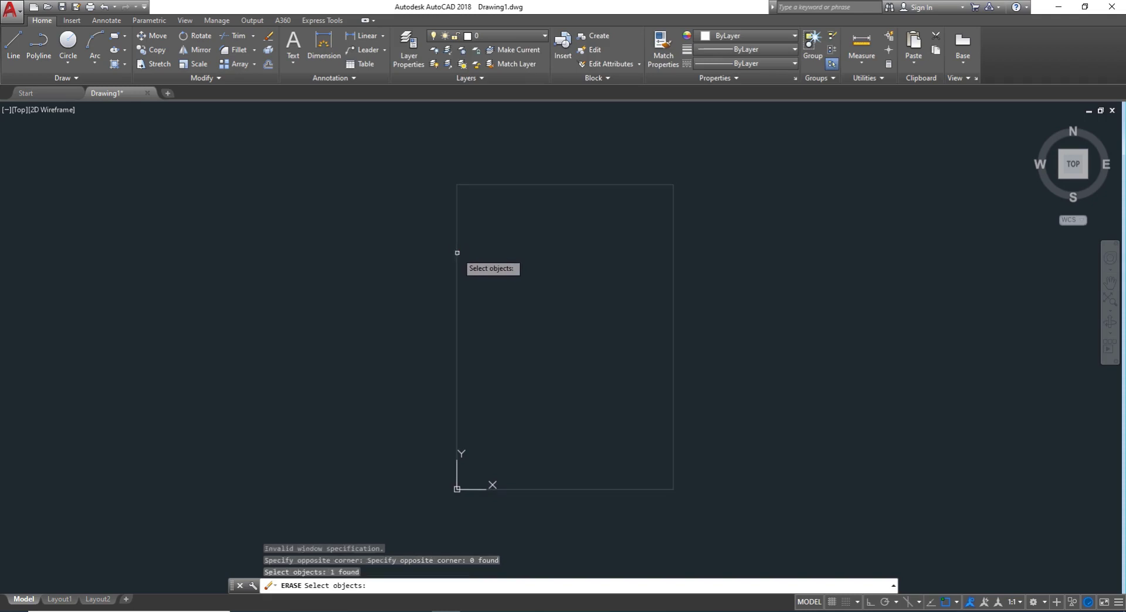
key(Return)
key(Escape)
key(Escape)
key(Escape)
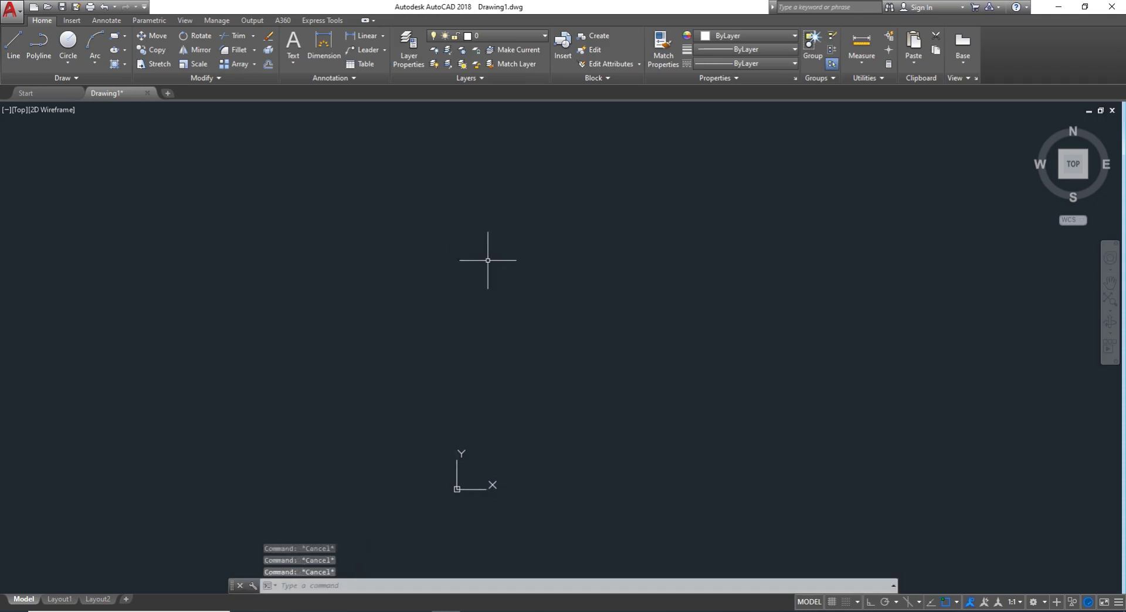
text(L)
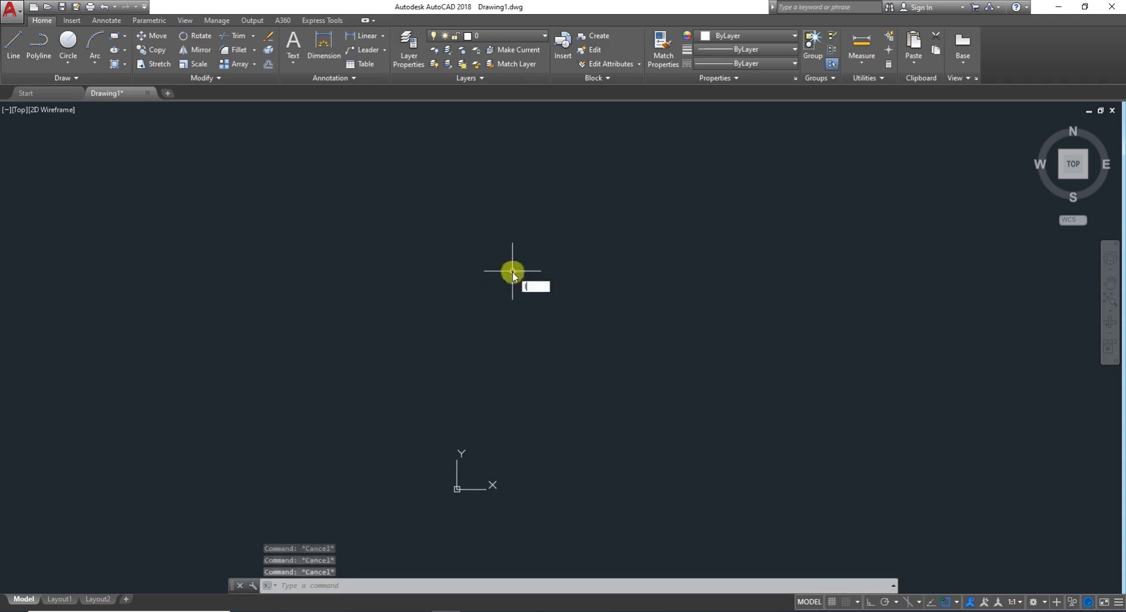
key(Escape)
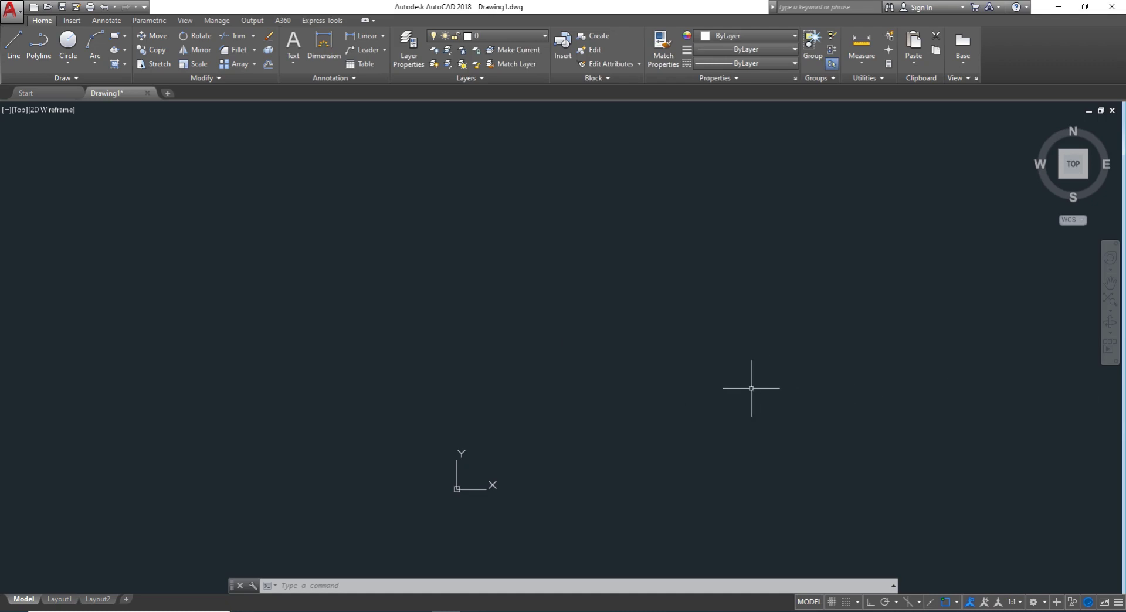
- Draw a single horizontal line near the top of the drawing area
key(Return)
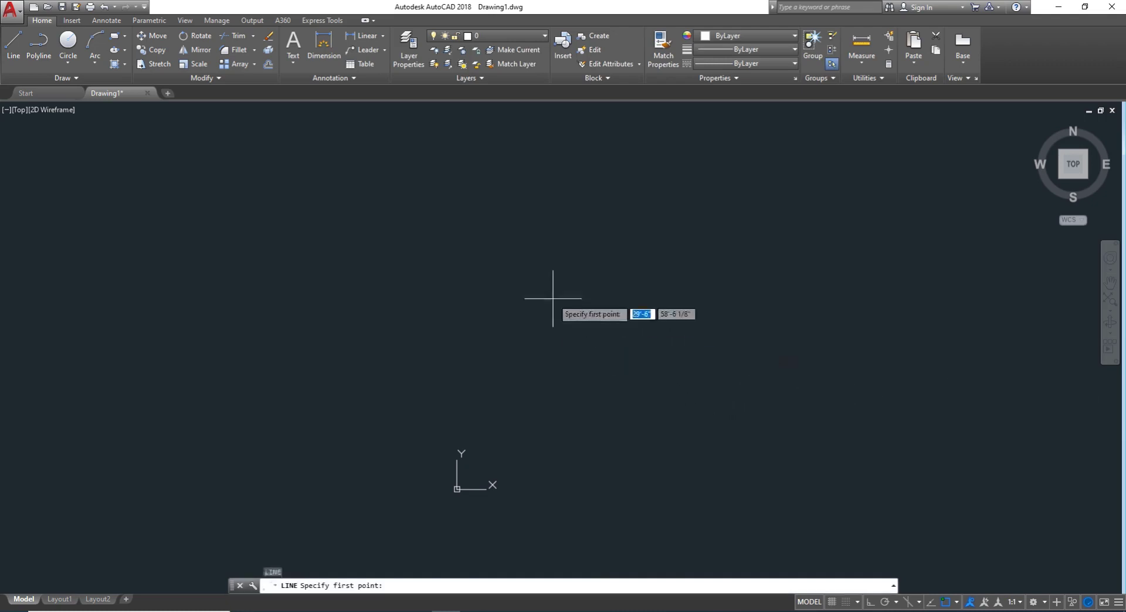
click(501, 202)
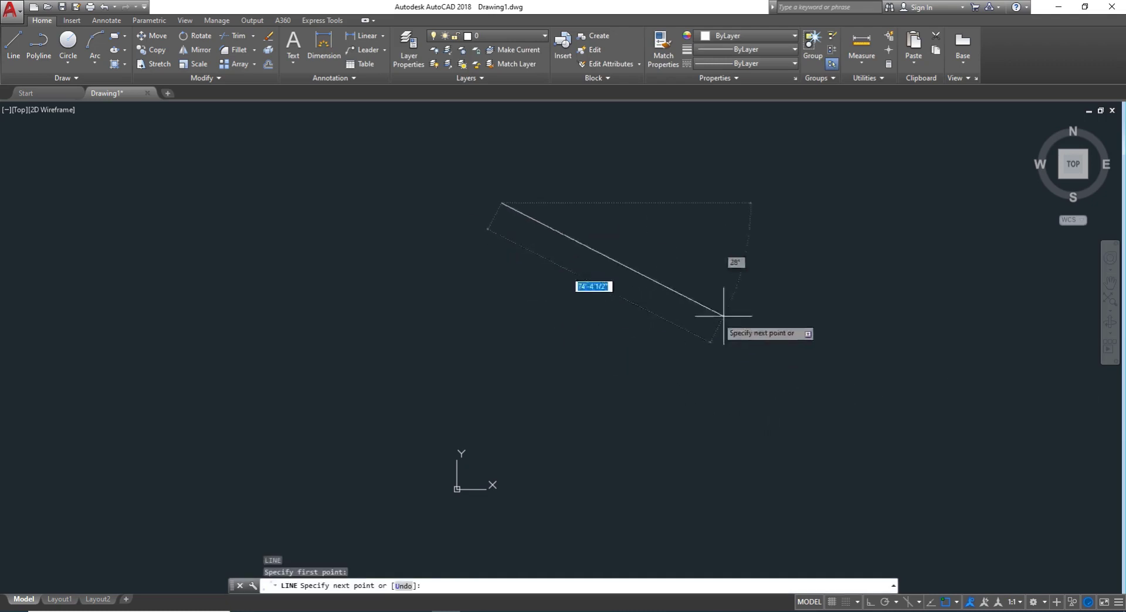
click(737, 201)
key(Escape)
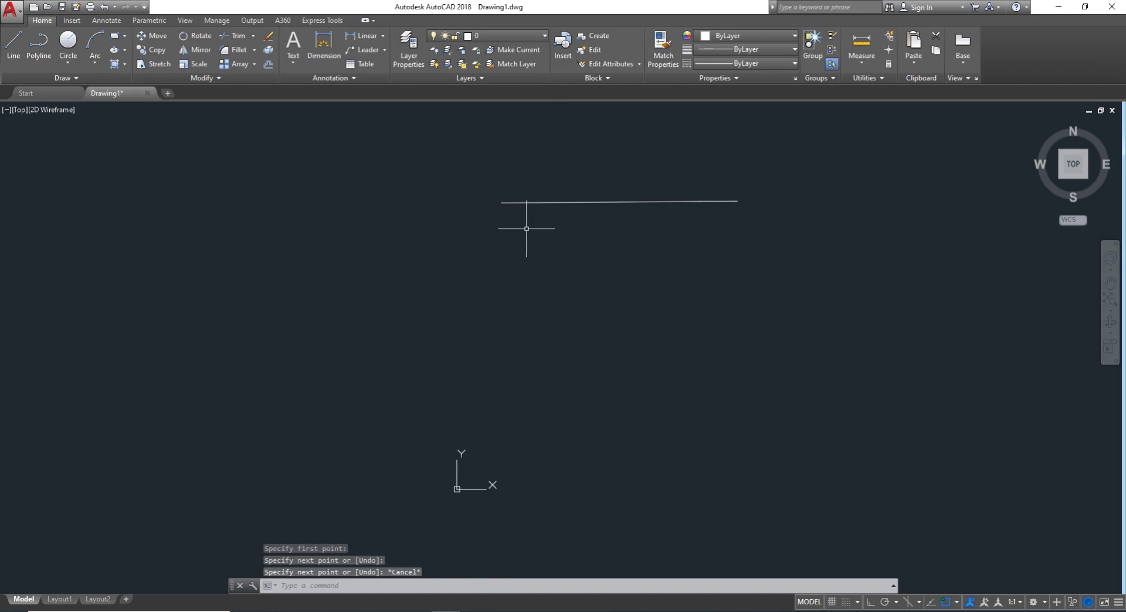
- Draw a tilted, closed four-sided outline below and to the right of the line
text(l)
key(Return)
click(646, 272)
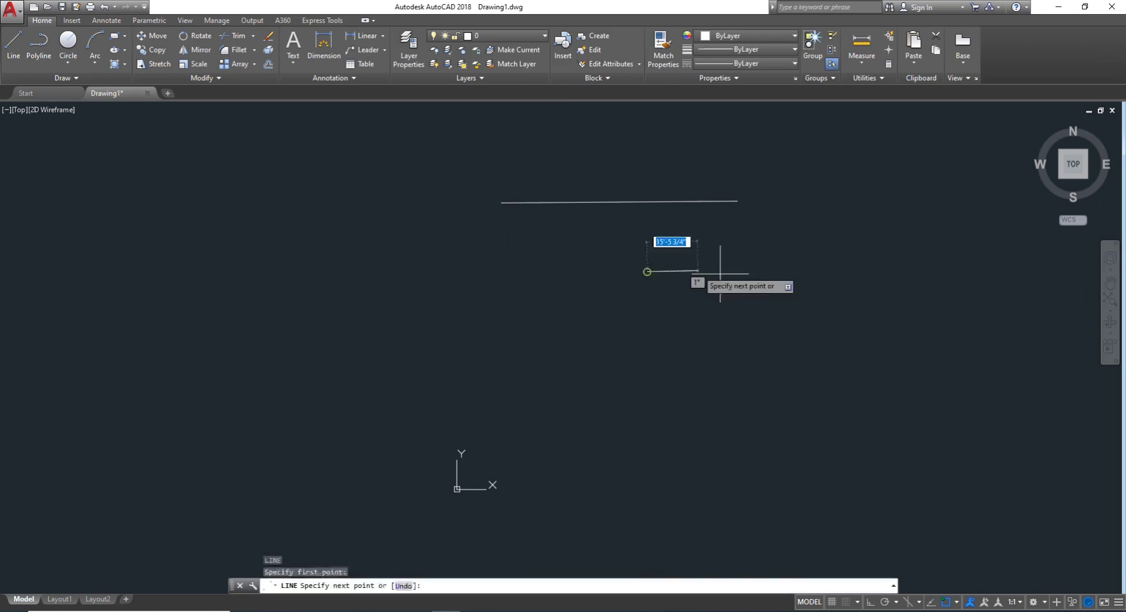
click(827, 304)
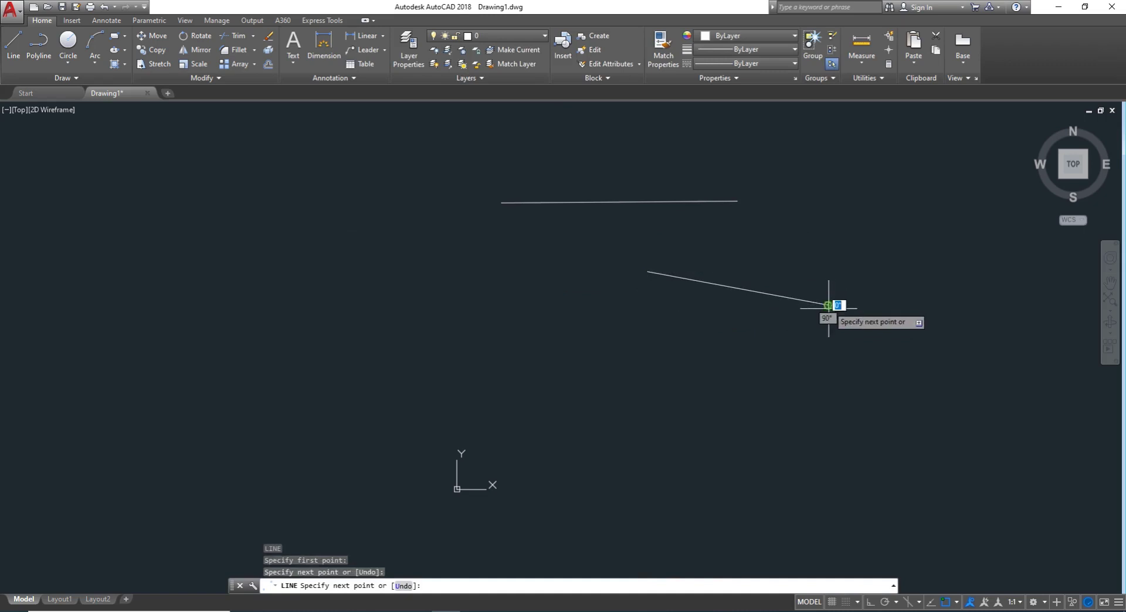
click(777, 409)
click(593, 372)
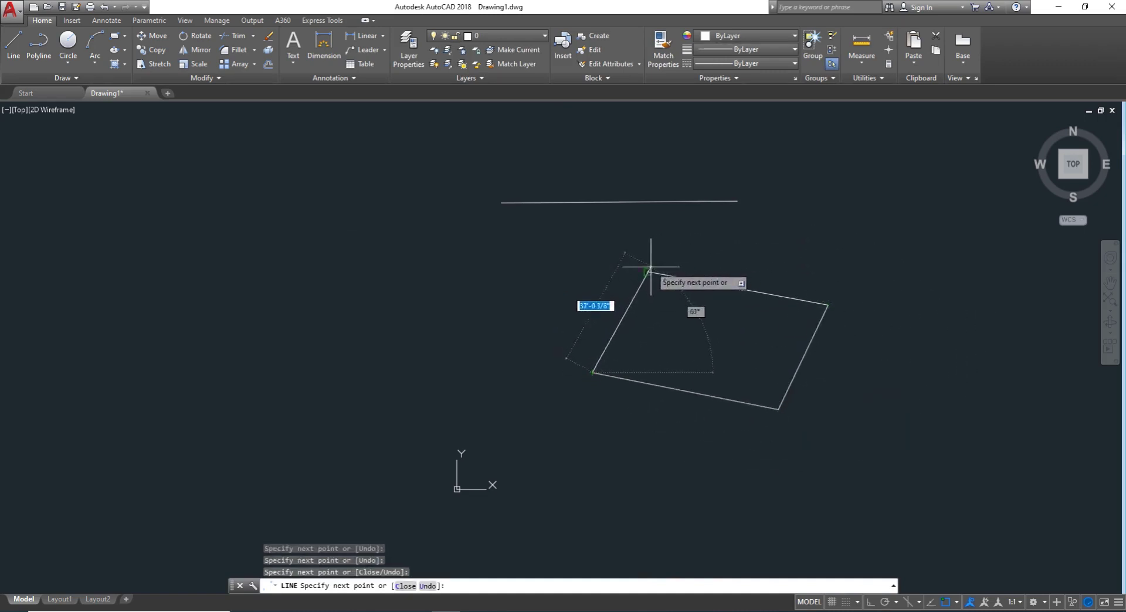
click(647, 271)
key(Escape)
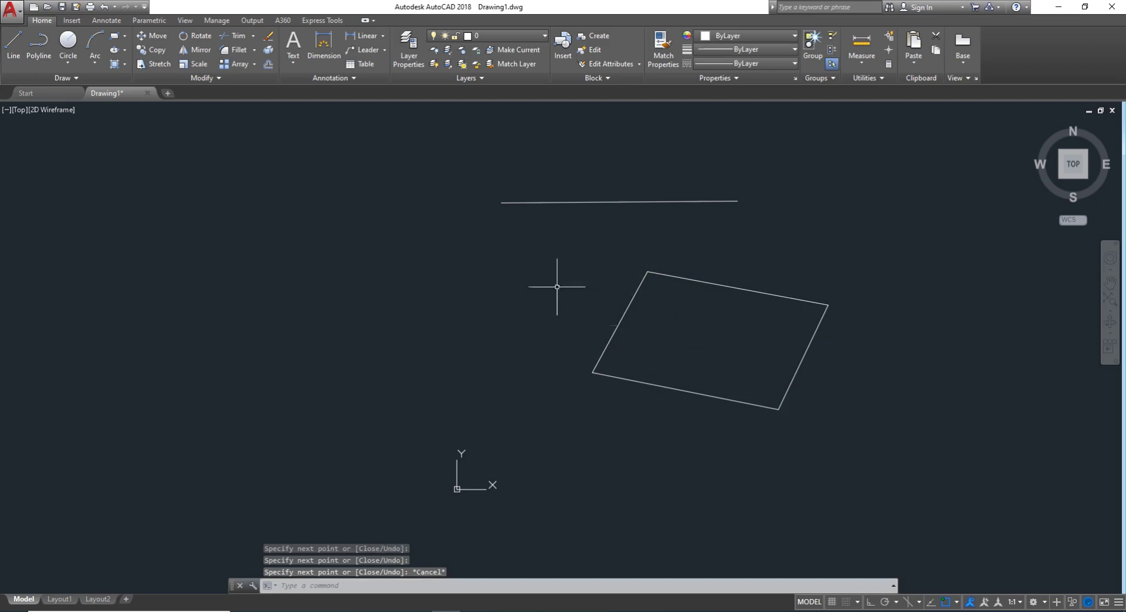
click(380, 146)
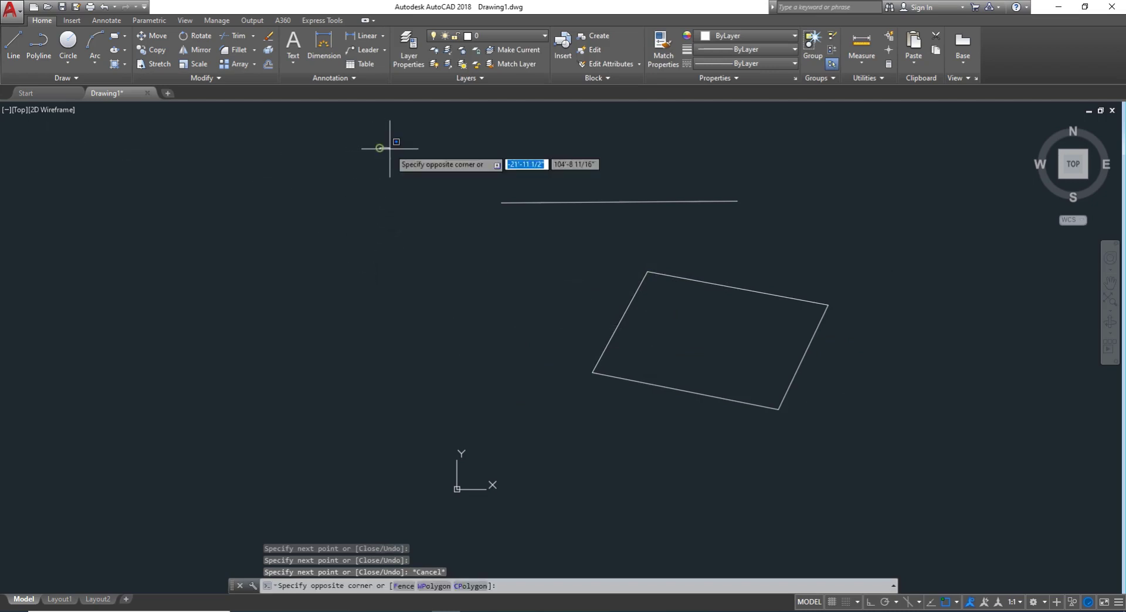
click(402, 179)
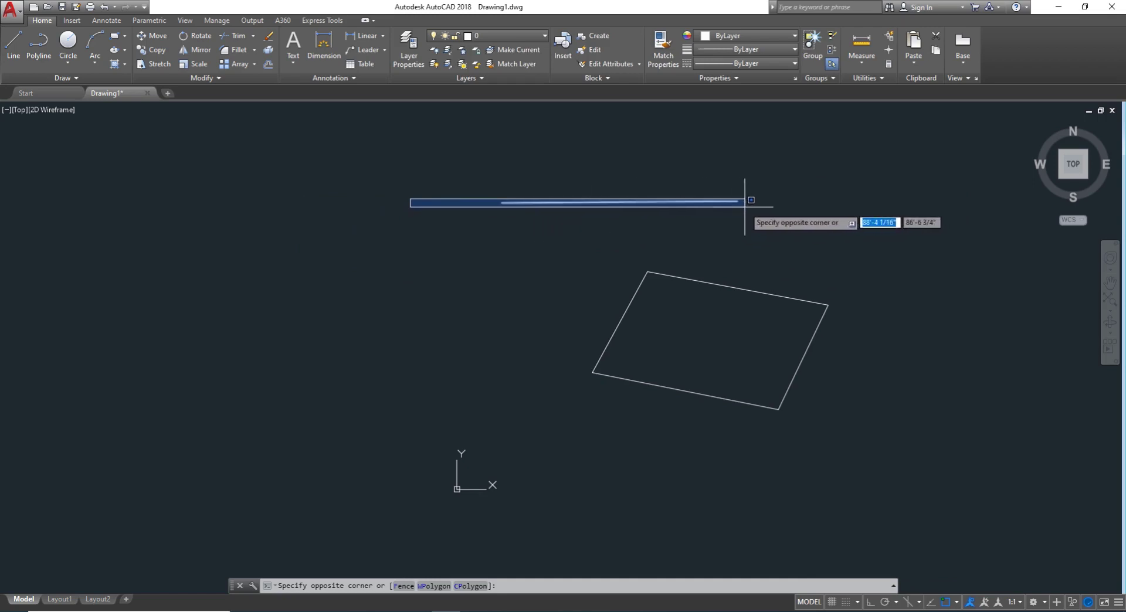
click(723, 194)
click(415, 197)
click(320, 275)
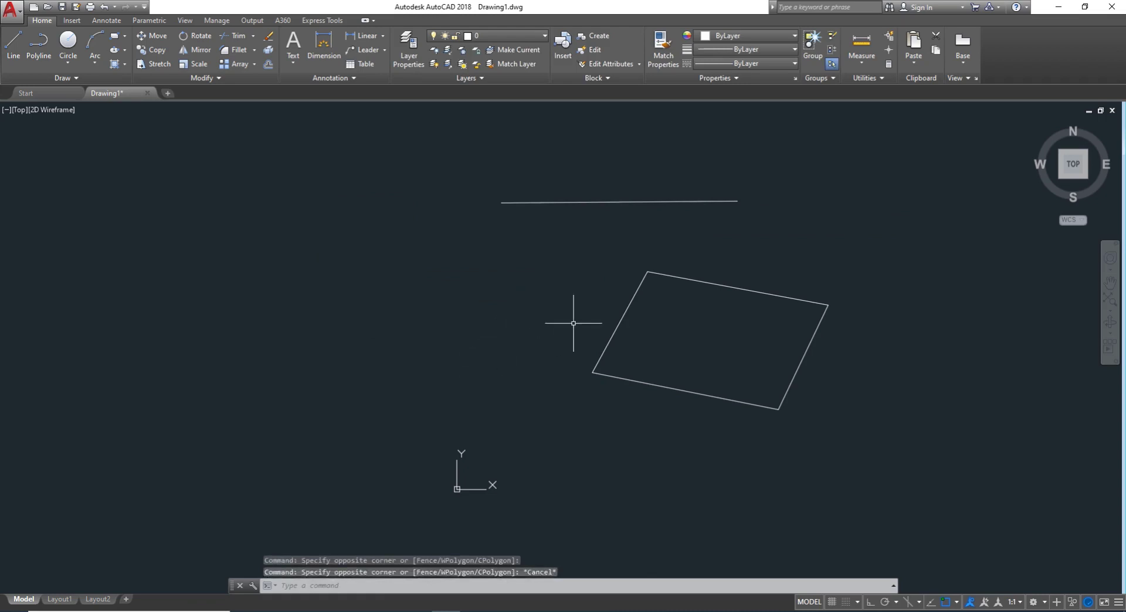
click(543, 240)
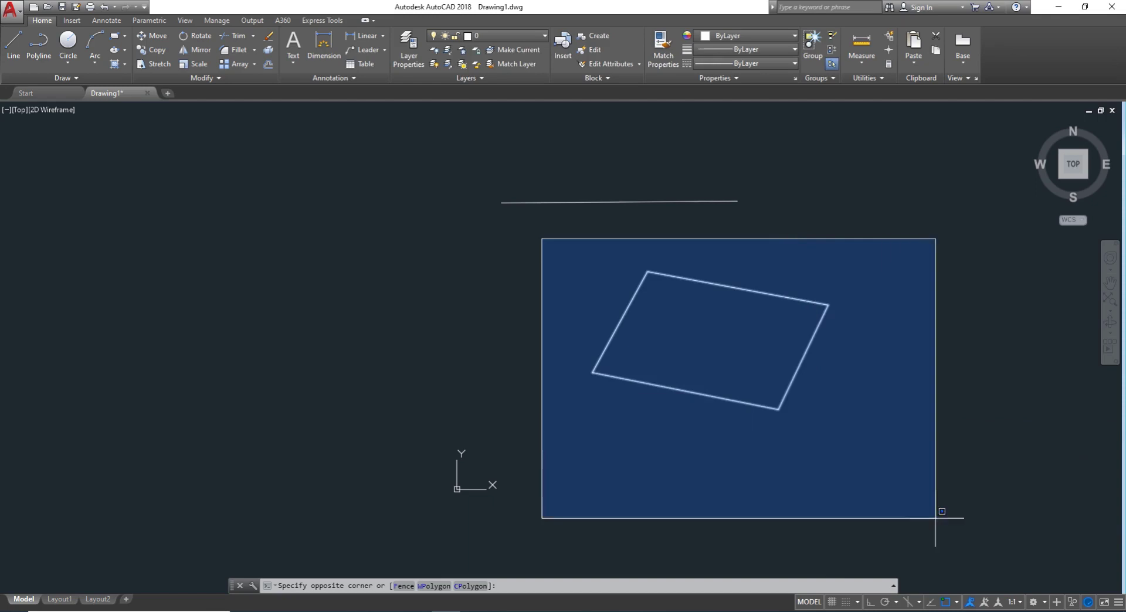
click(873, 423)
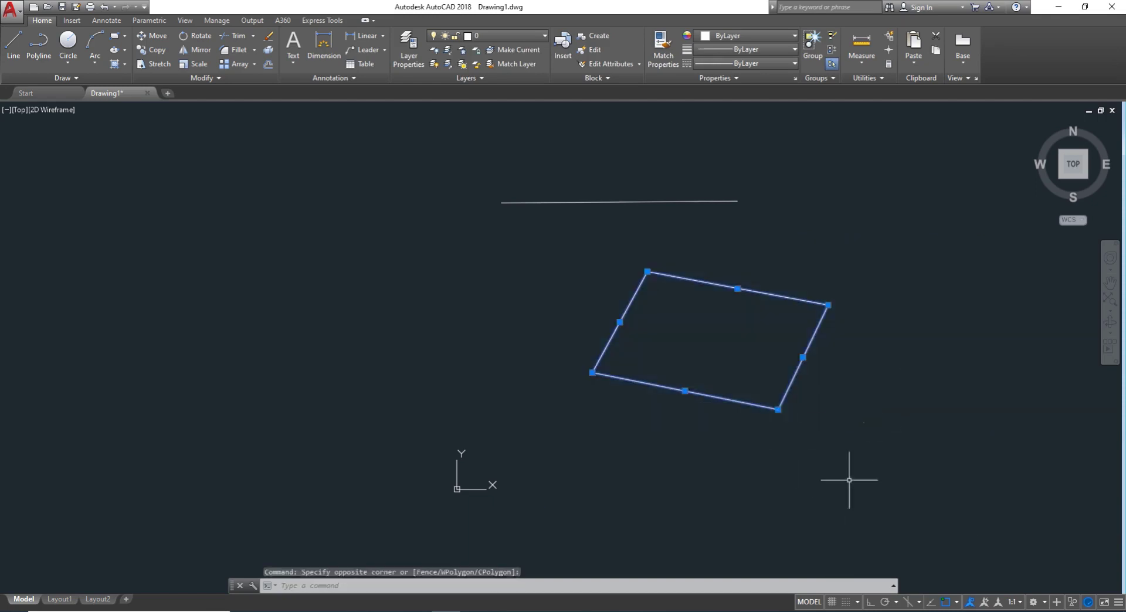
key(Escape)
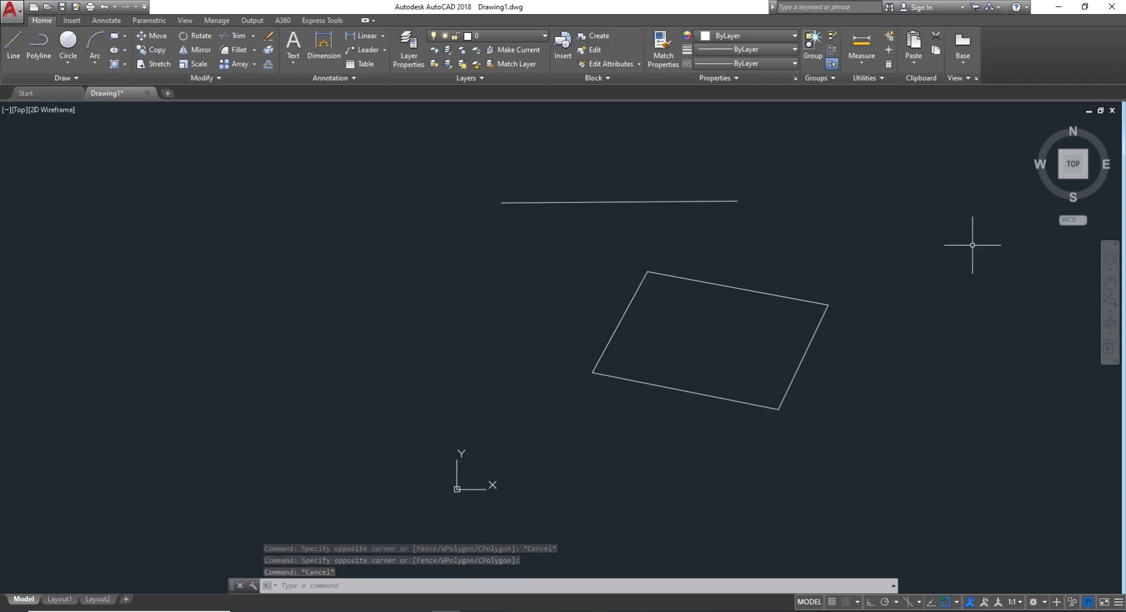
click(927, 260)
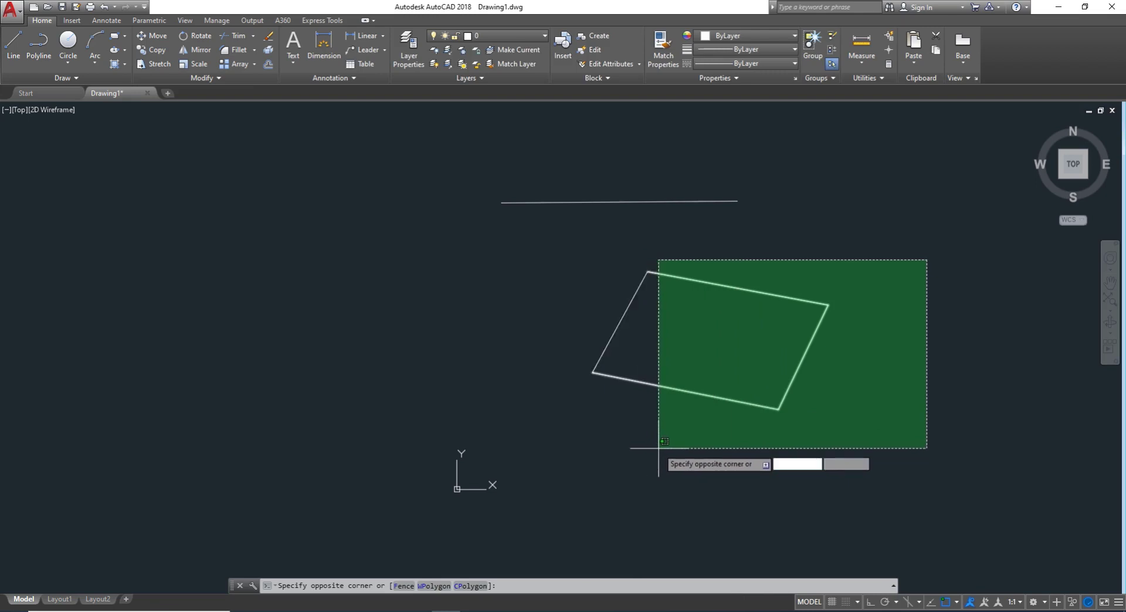
click(632, 449)
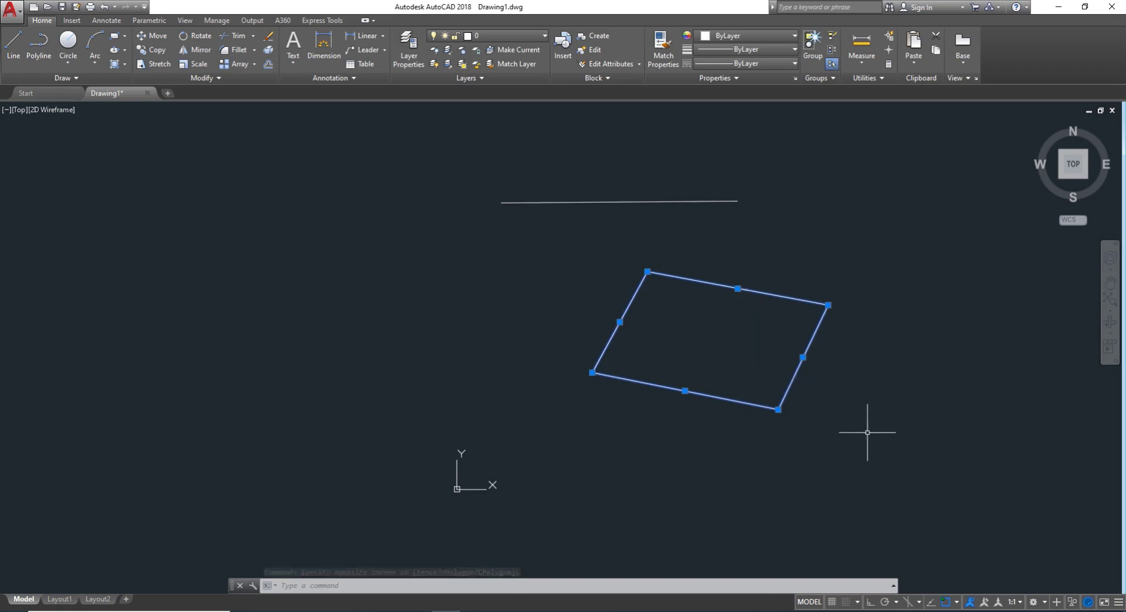
key(Escape)
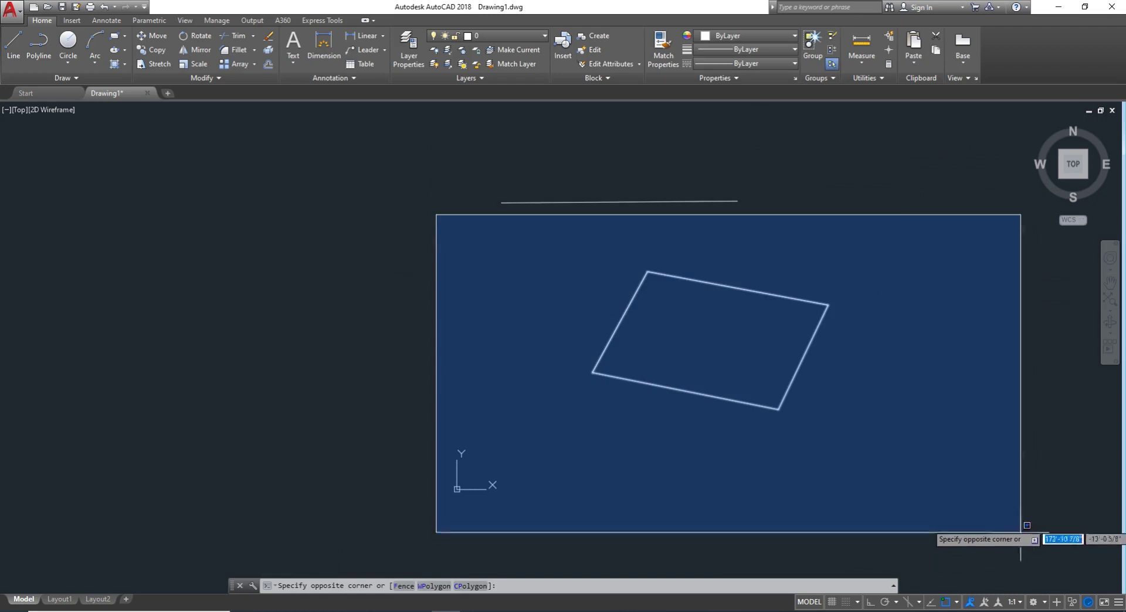
click(418, 350)
click(988, 243)
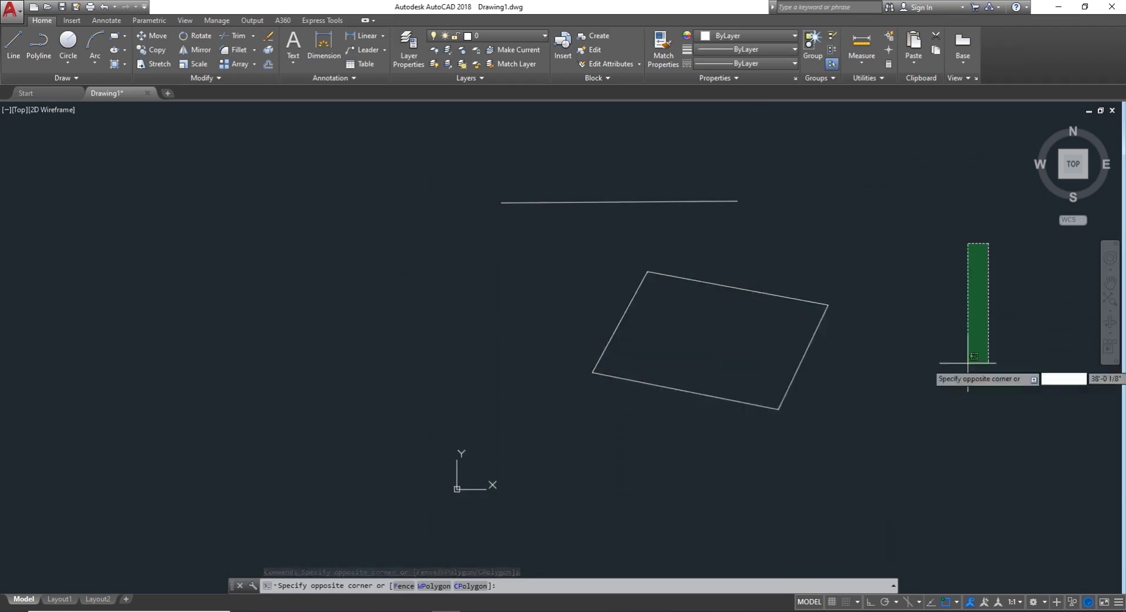
key(Escape)
scroll(833, 374, down, 2)
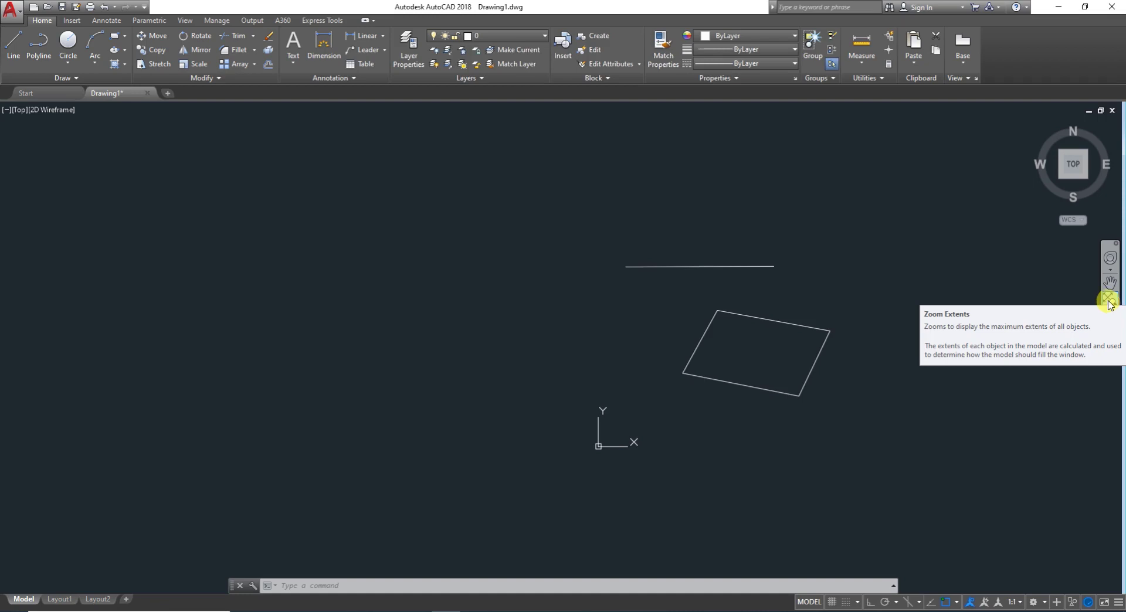
- Fit the line and quadrilateral to the view with Zoom Extents, repeating after wheel zoom-outs
click(1108, 300)
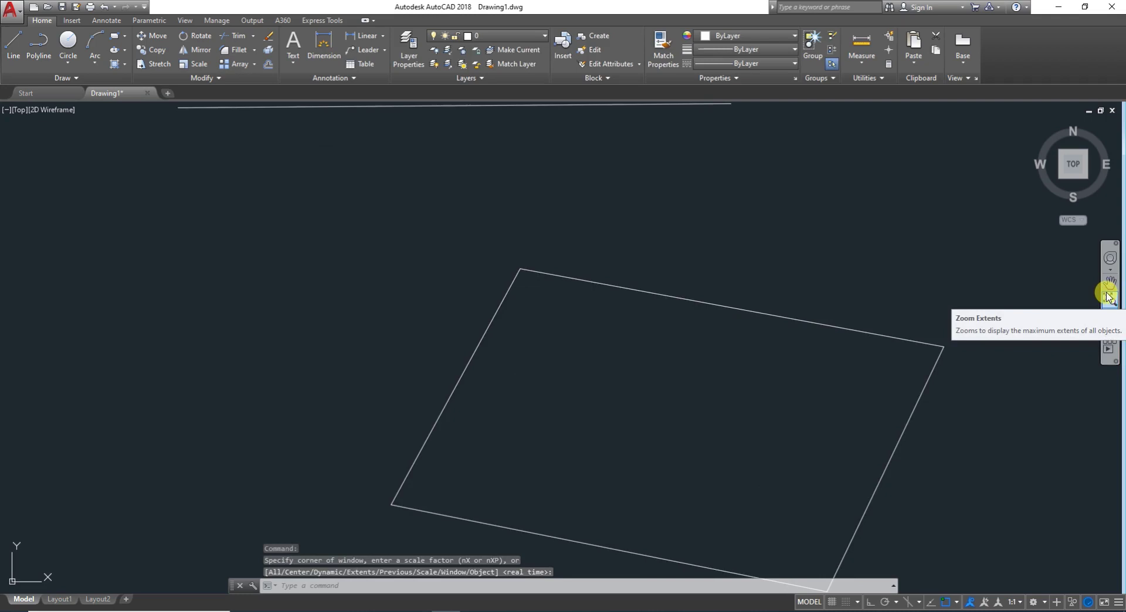
scroll(899, 371, down, 5)
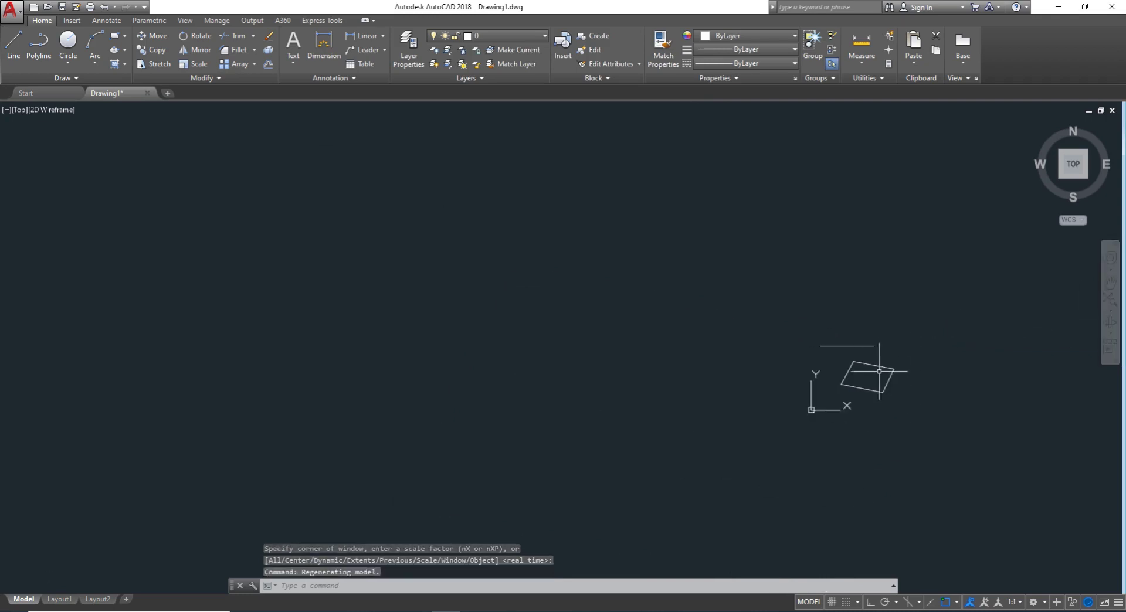
scroll(907, 379, down, 3)
scroll(934, 400, down, 1)
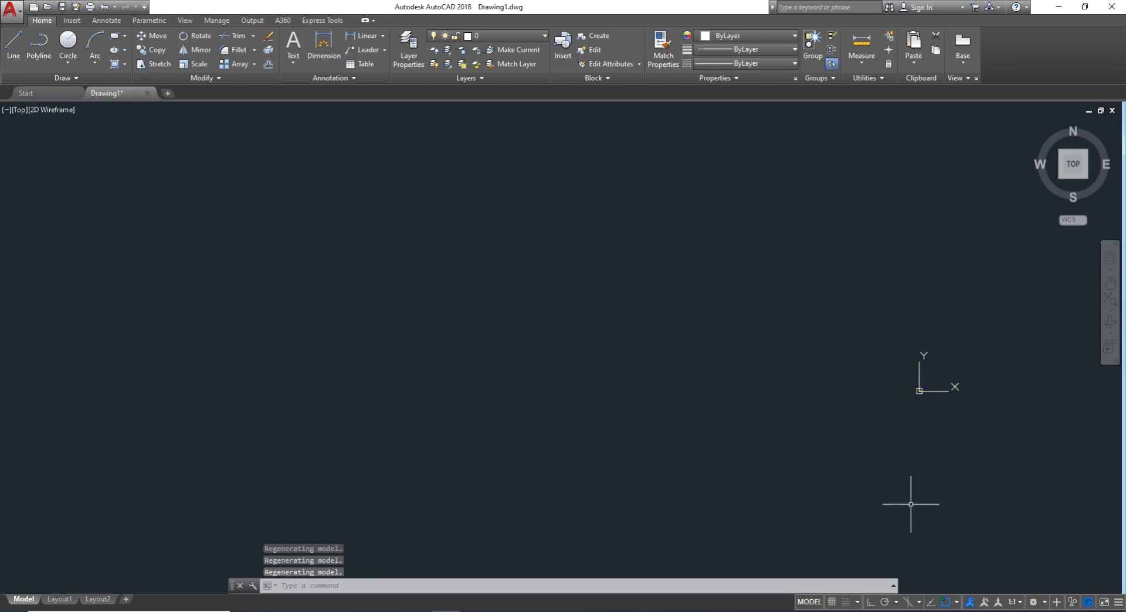
click(1109, 298)
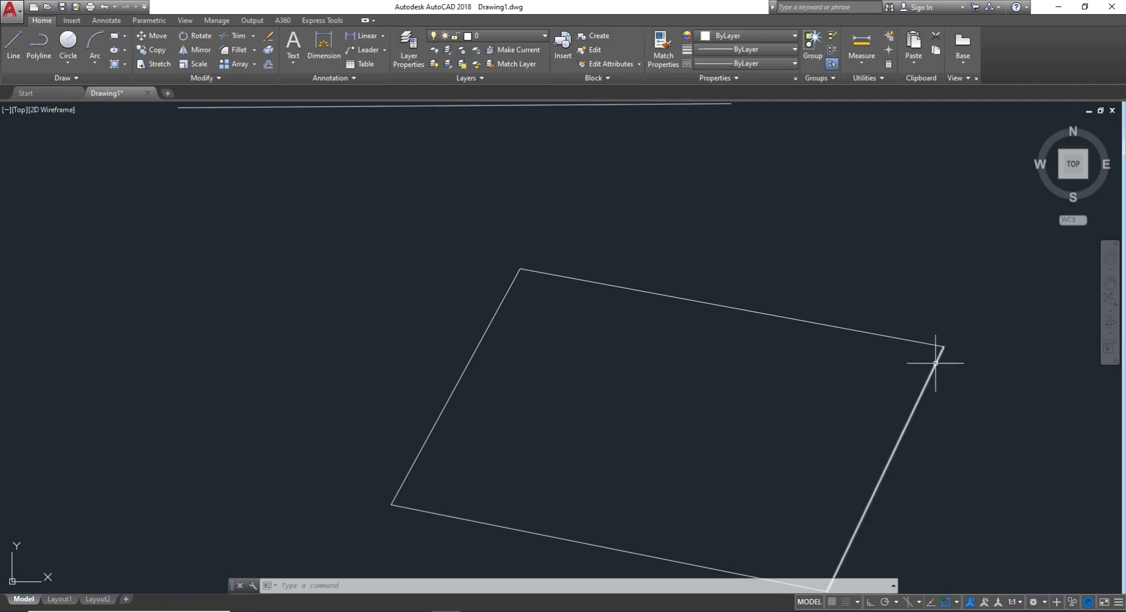
scroll(911, 361, down, 5)
scroll(894, 358, down, 3)
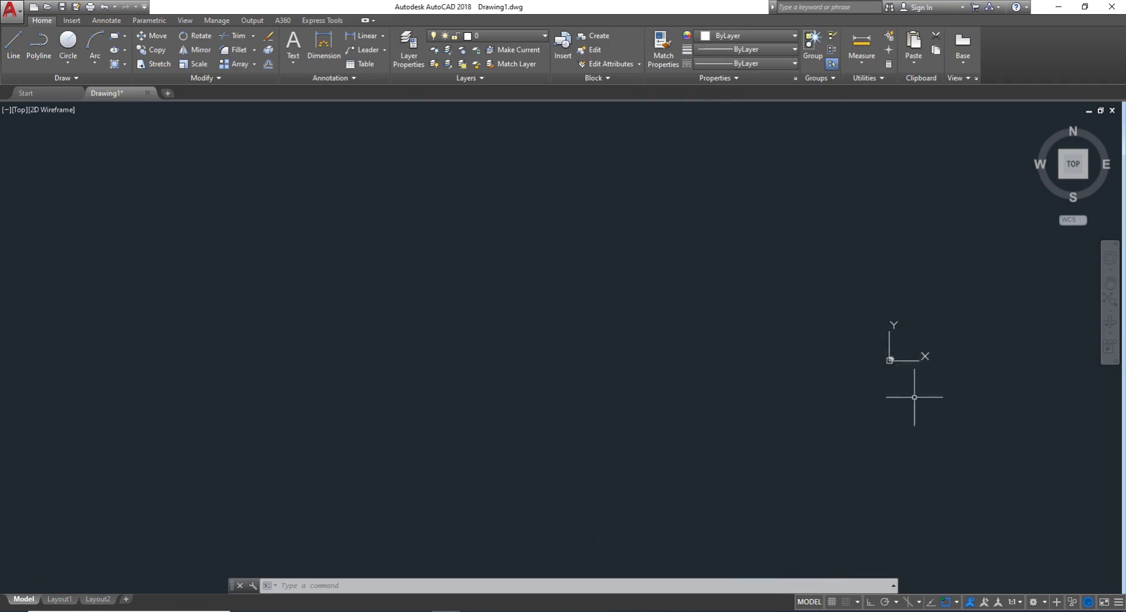
scroll(996, 335, up, 2)
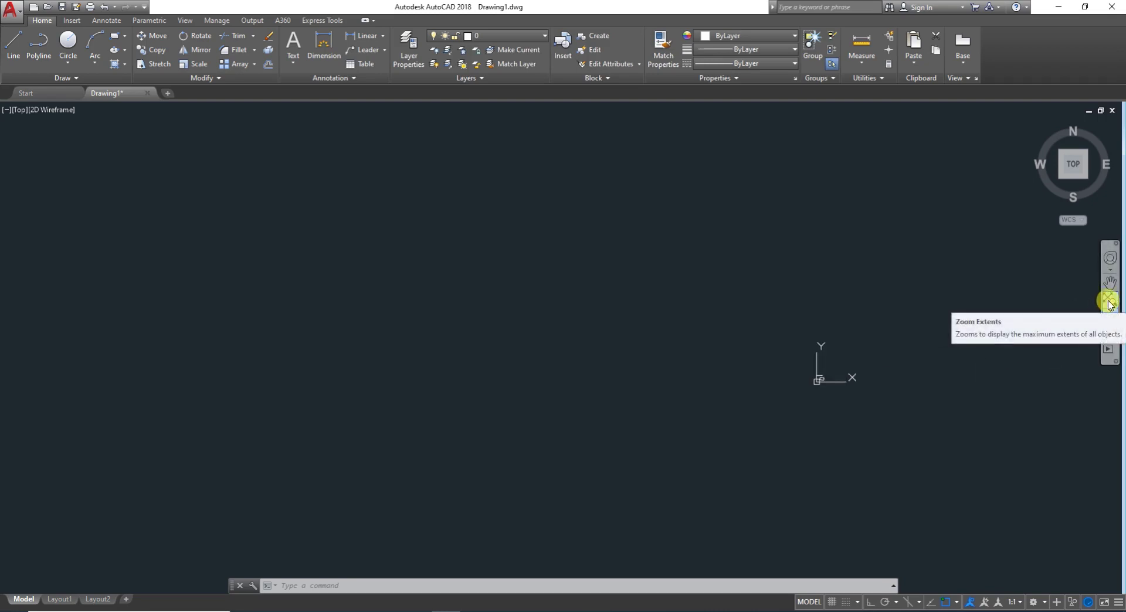
click(1108, 300)
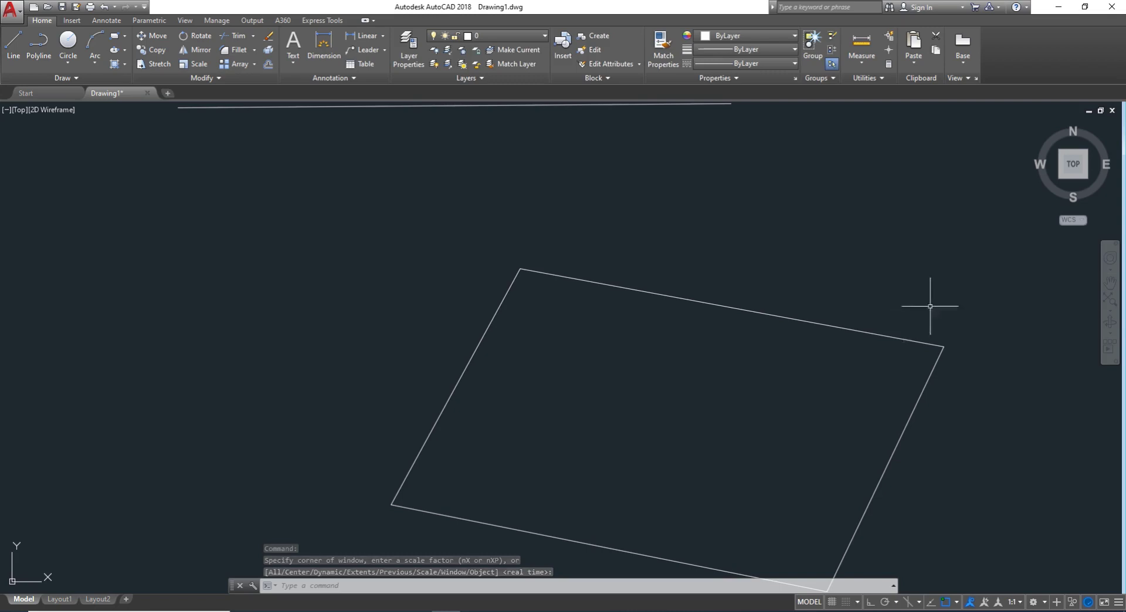
click(1107, 302)
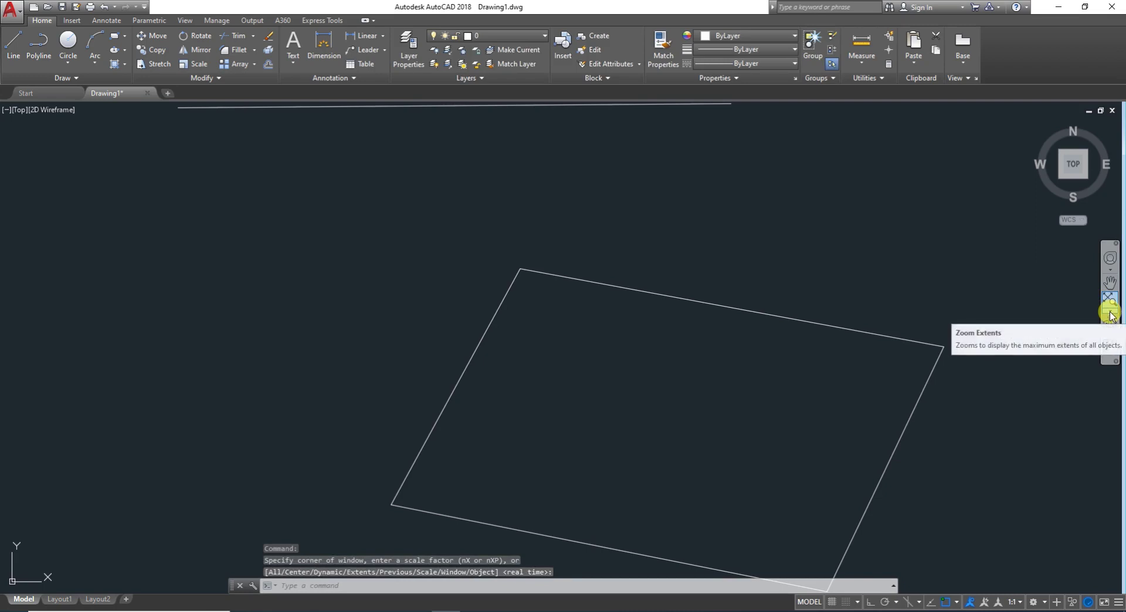
click(1110, 315)
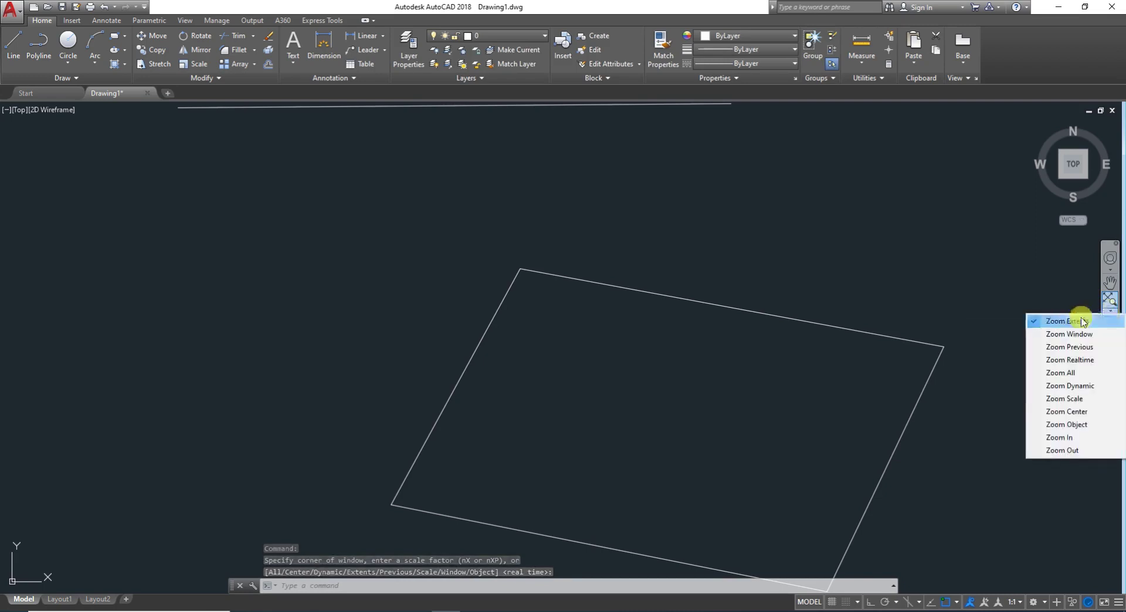
- Zoom into the quadrilateral's upper-left corner twice using Zoom Window from the navigation bar
click(1052, 336)
click(477, 284)
click(536, 285)
scroll(625, 339, down, 3)
scroll(686, 281, down, 3)
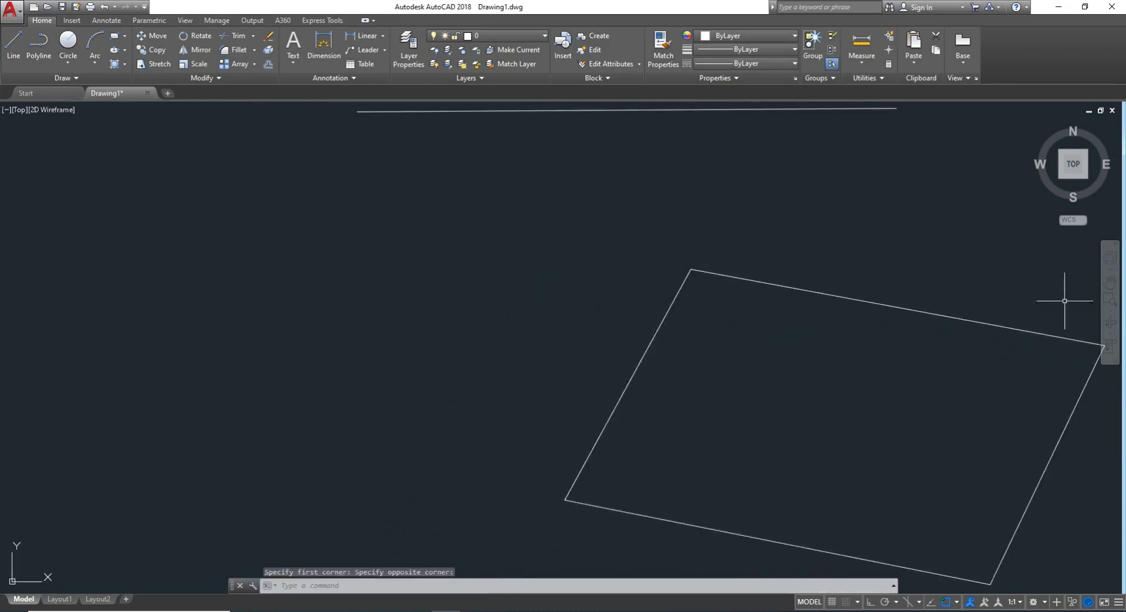
click(1109, 300)
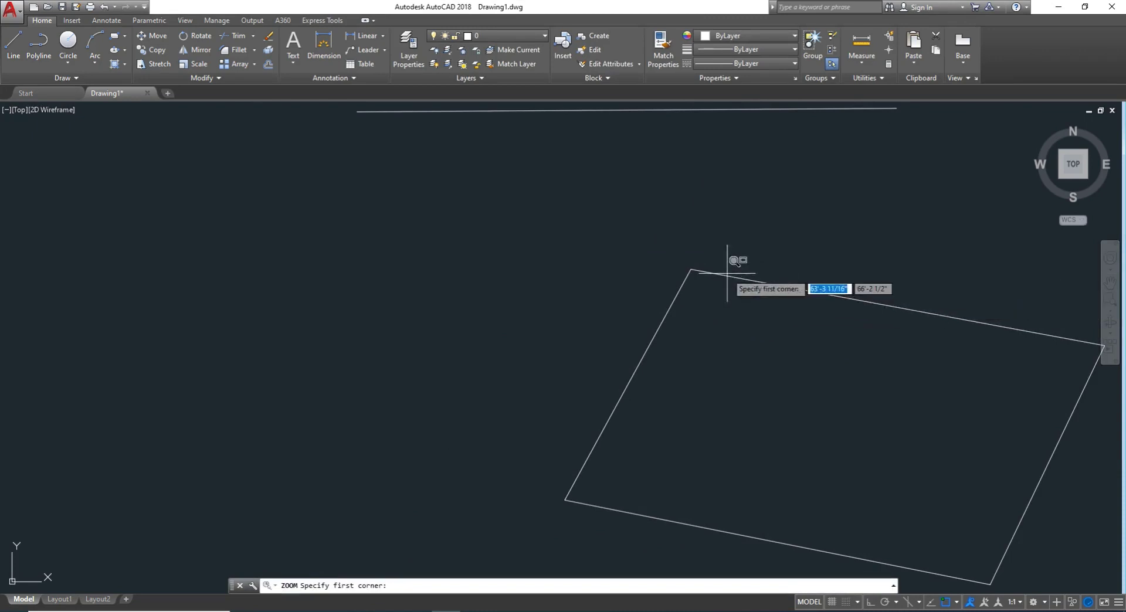
click(655, 258)
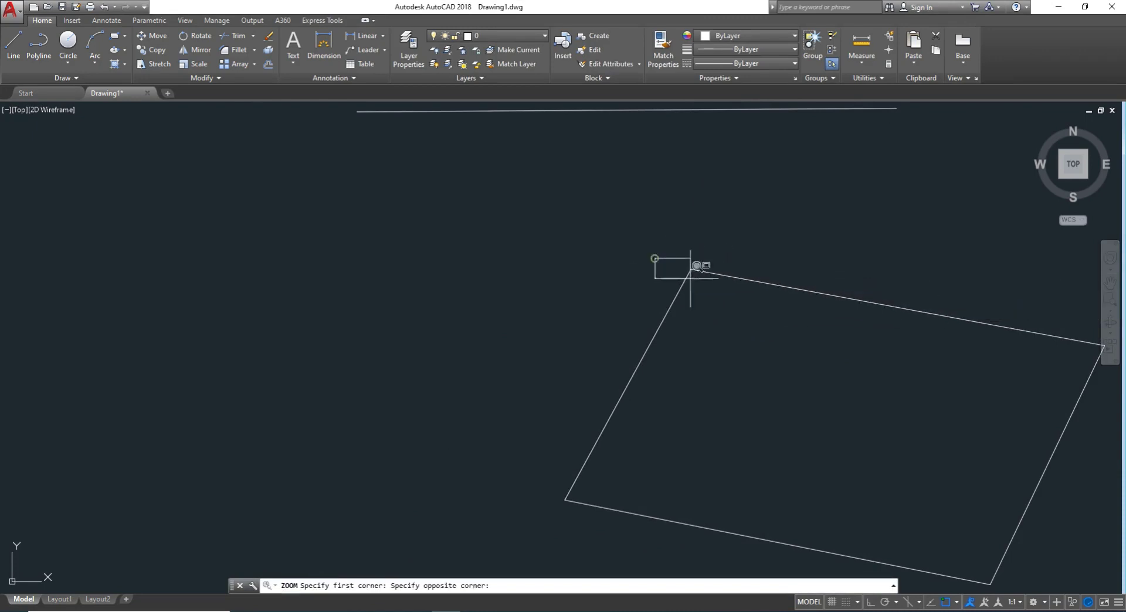
click(732, 304)
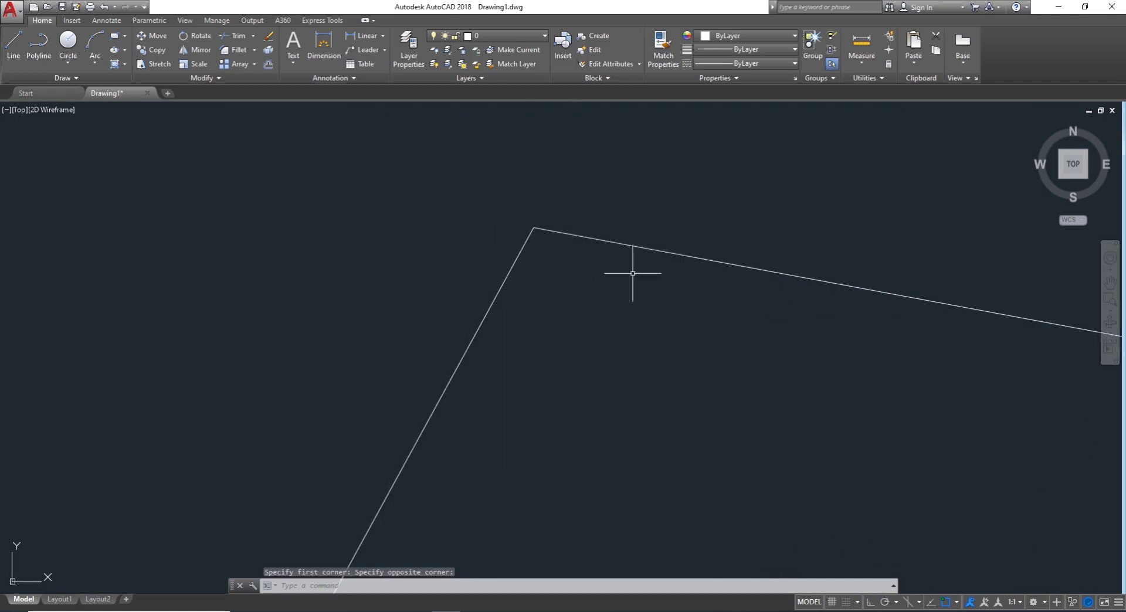
drag(439, 183, 544, 250)
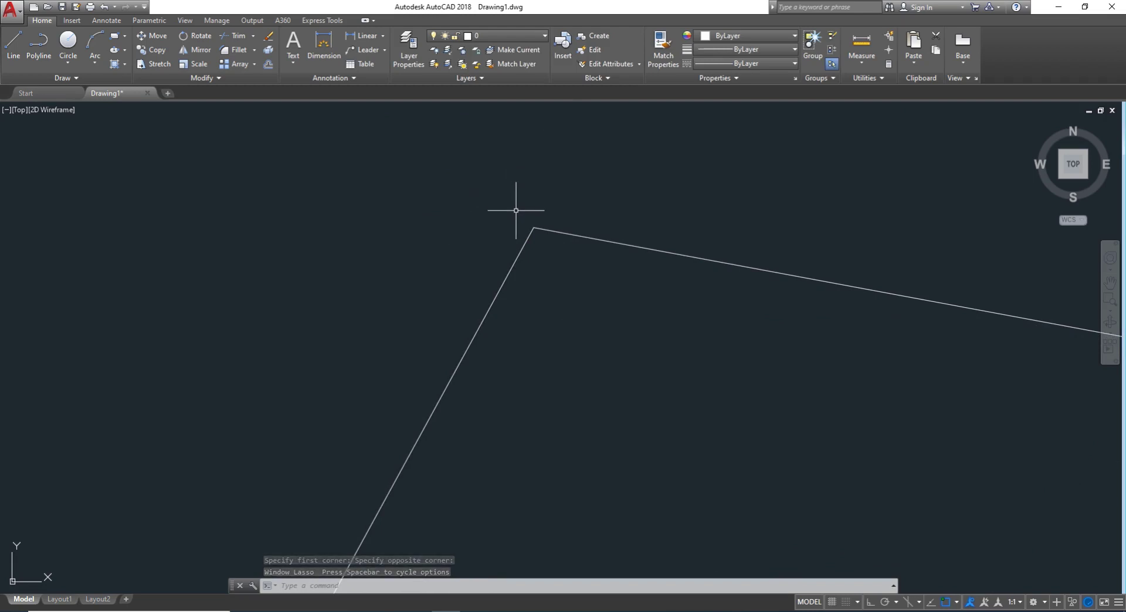
- Window-zoom around the corner with the Z command, then start another window zoom and cancel it
text(z)
key(Return)
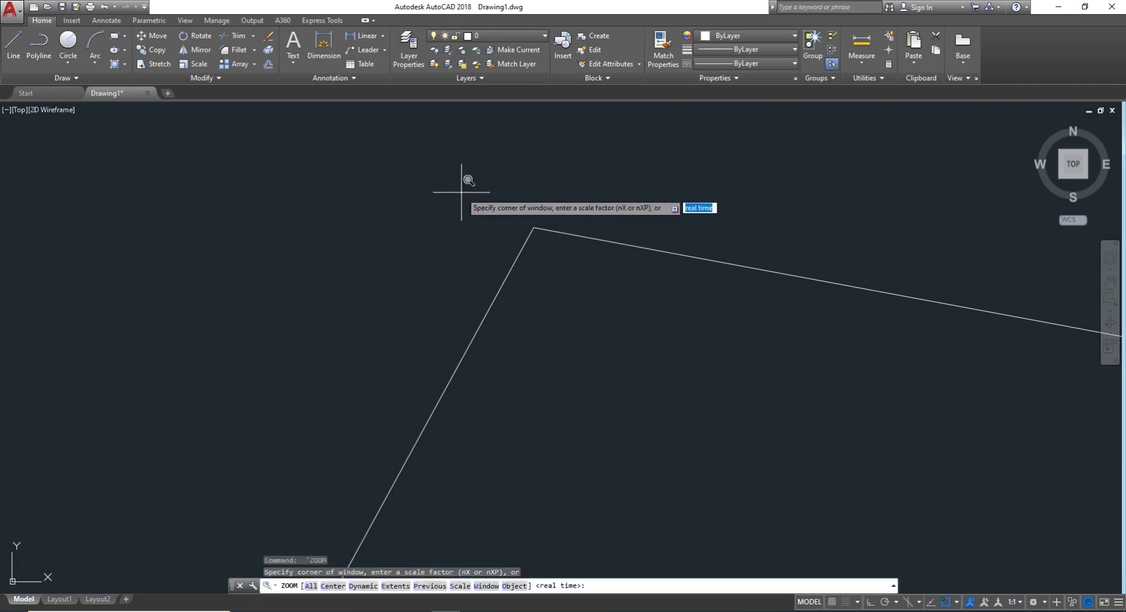
click(464, 192)
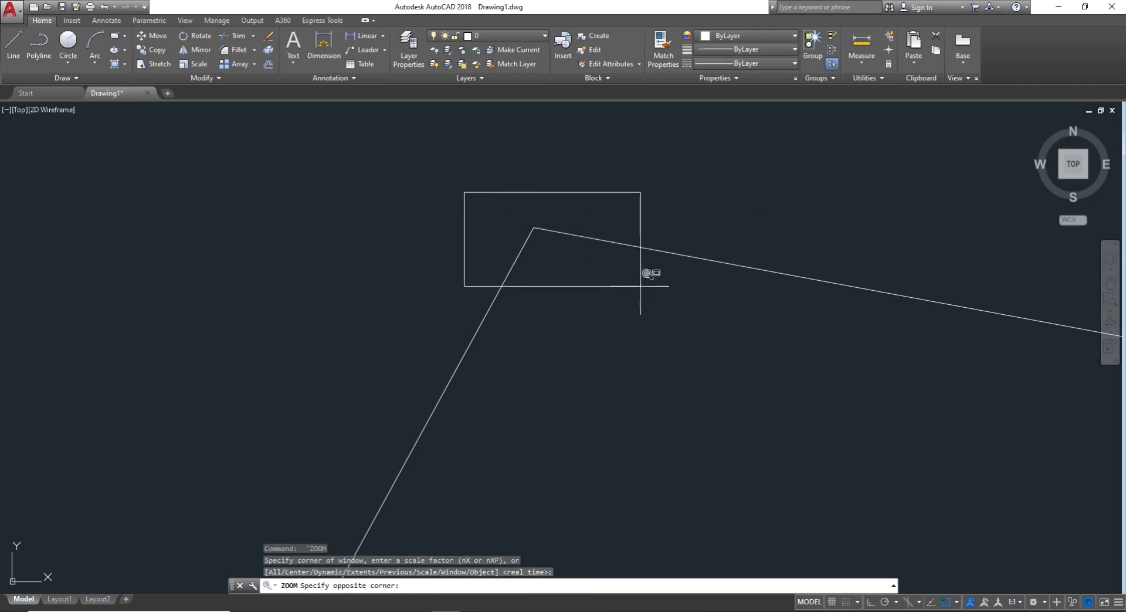
click(638, 257)
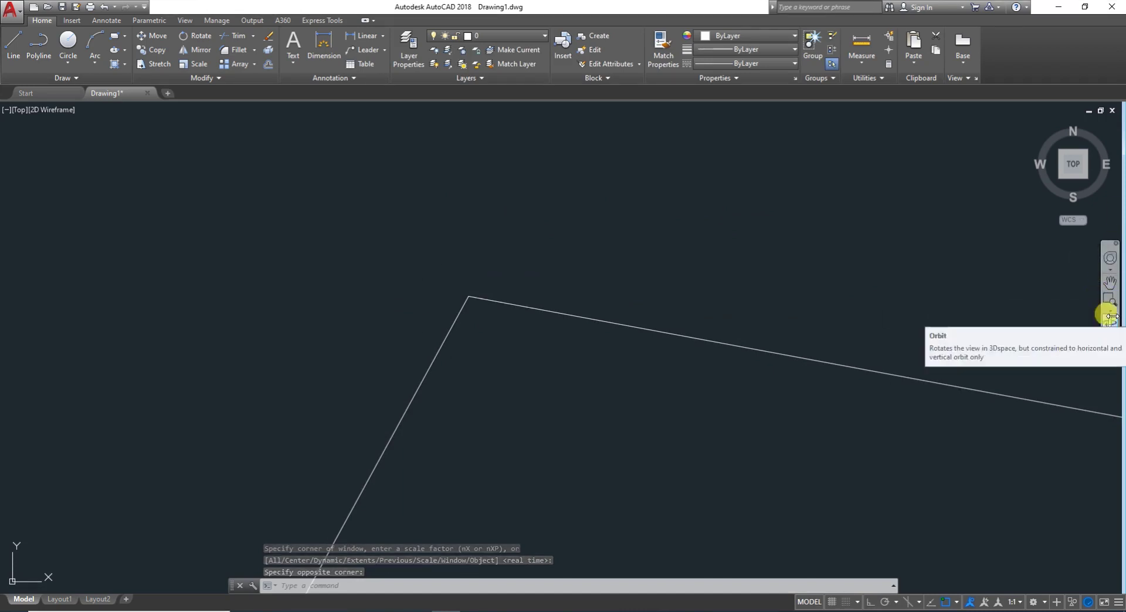
click(1108, 302)
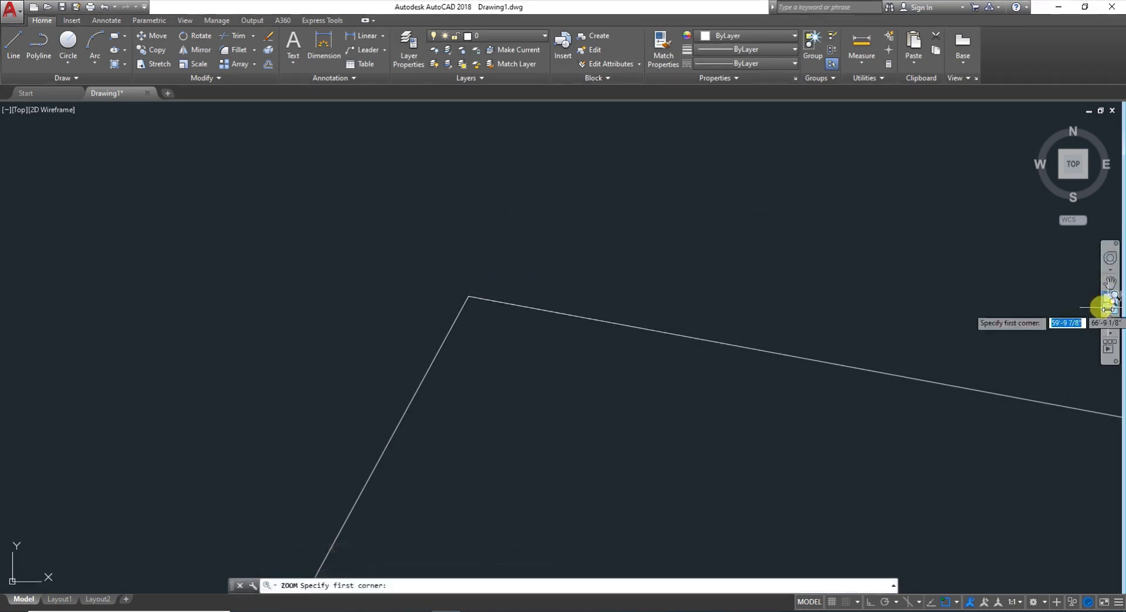
click(760, 268)
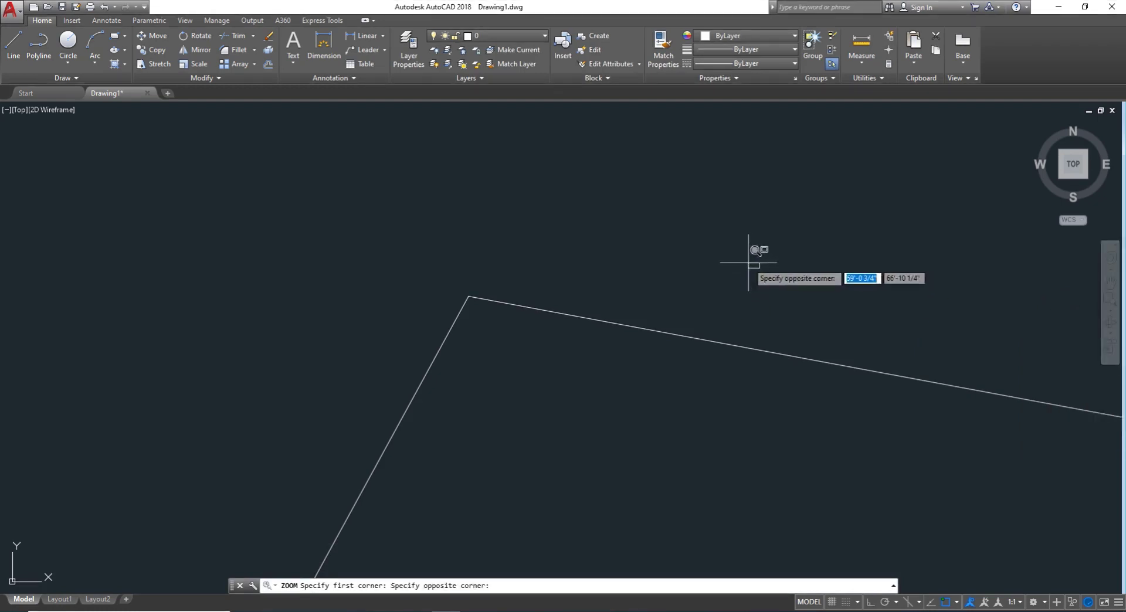
key(F1)
click(829, 80)
key(Escape)
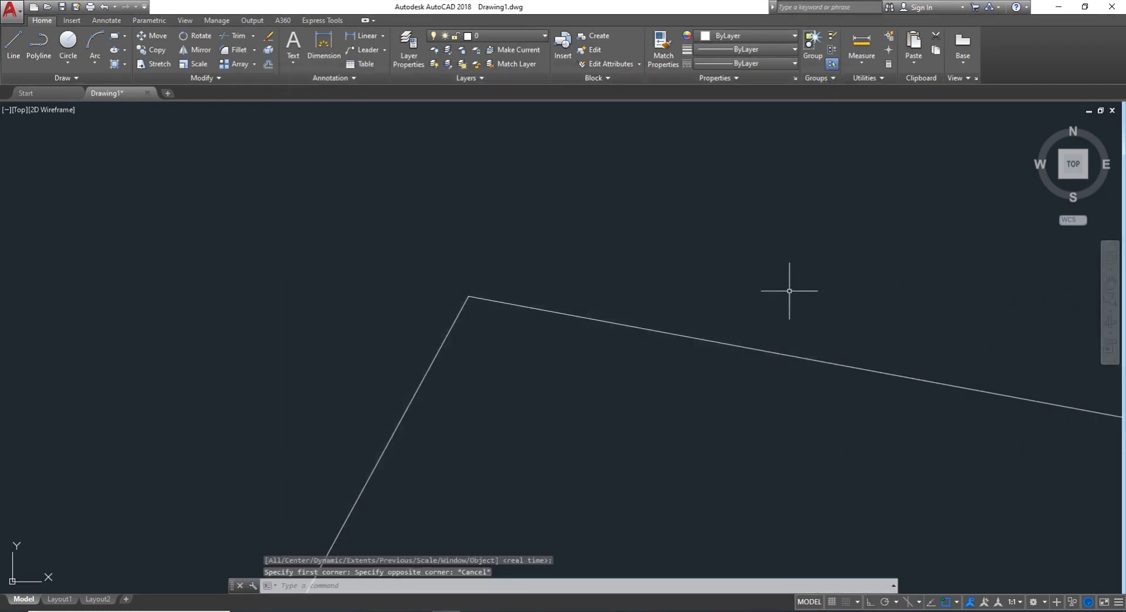
click(1109, 310)
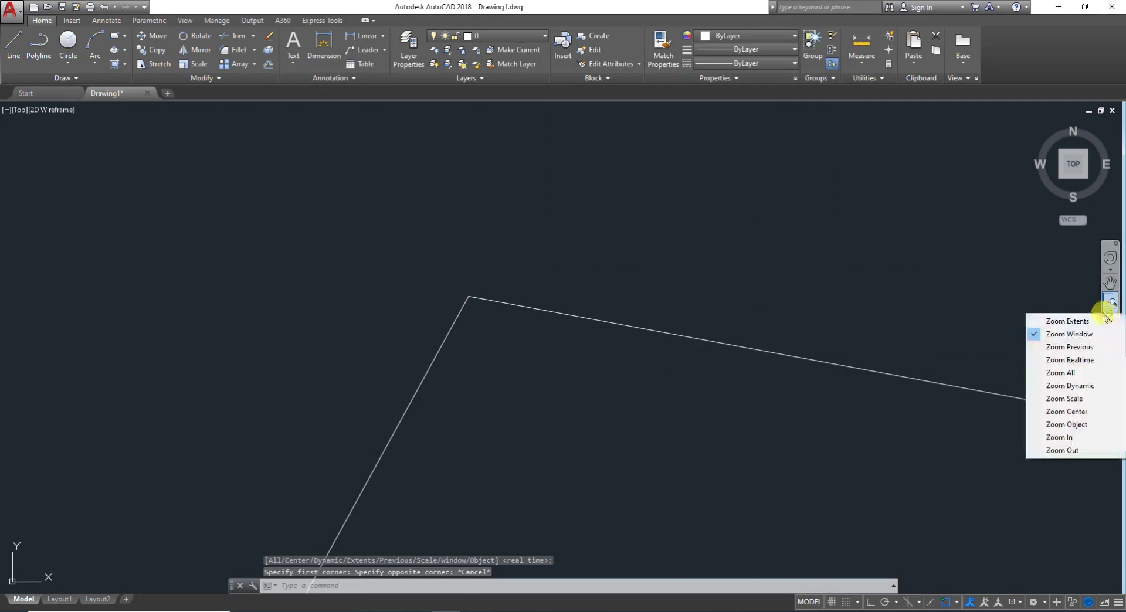
- Return to the previous view, then step the zoom in and out around the quadrilateral
click(1068, 346)
click(1112, 310)
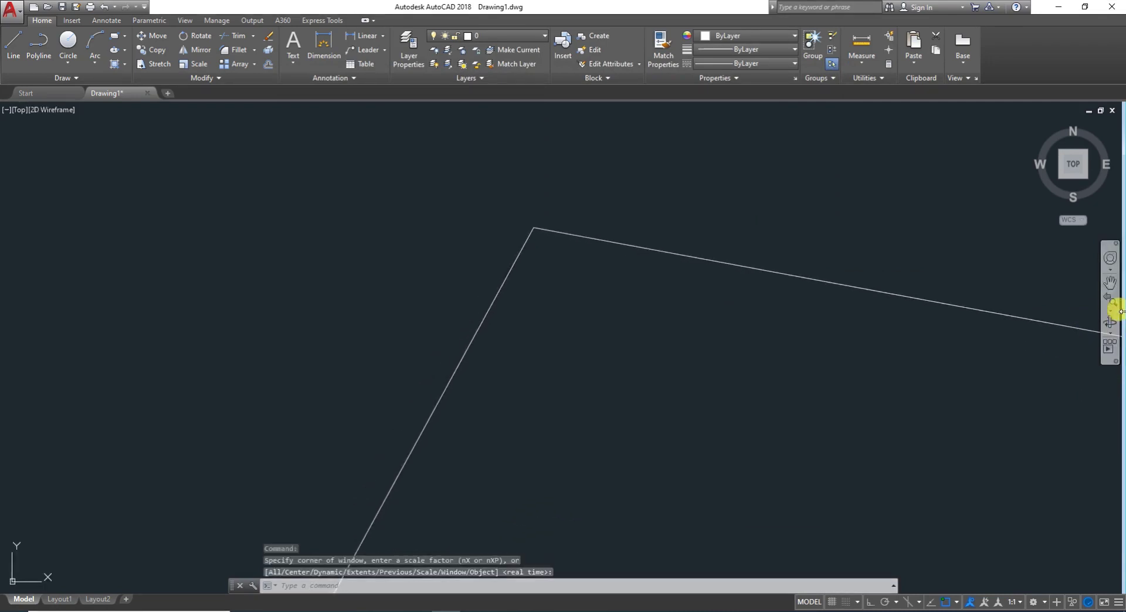
click(1110, 302)
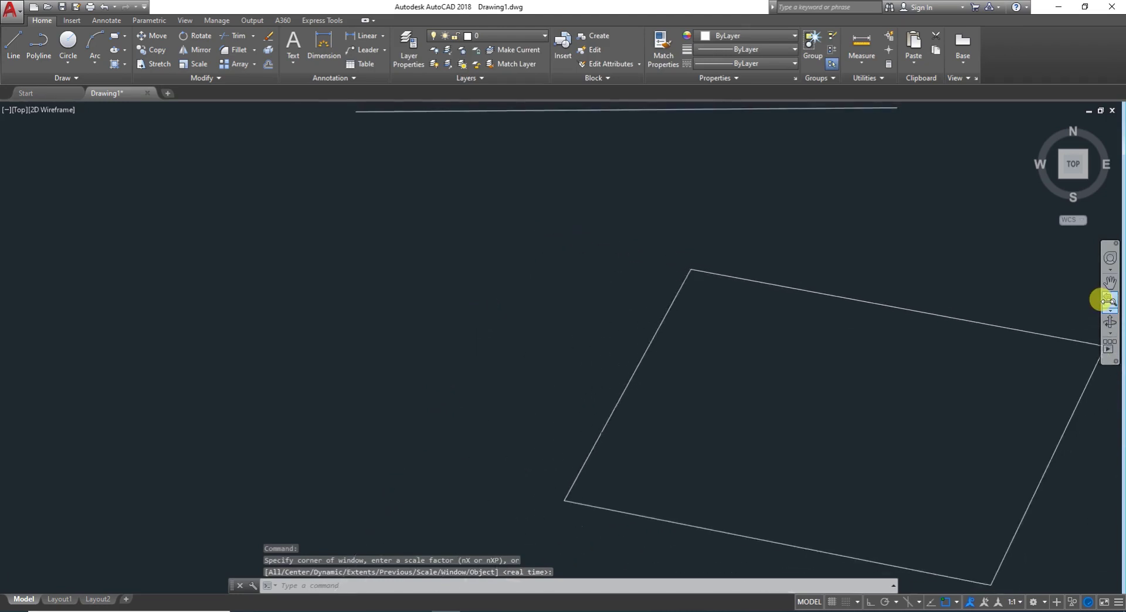
click(1108, 301)
click(1108, 301)
click(1108, 300)
click(1109, 310)
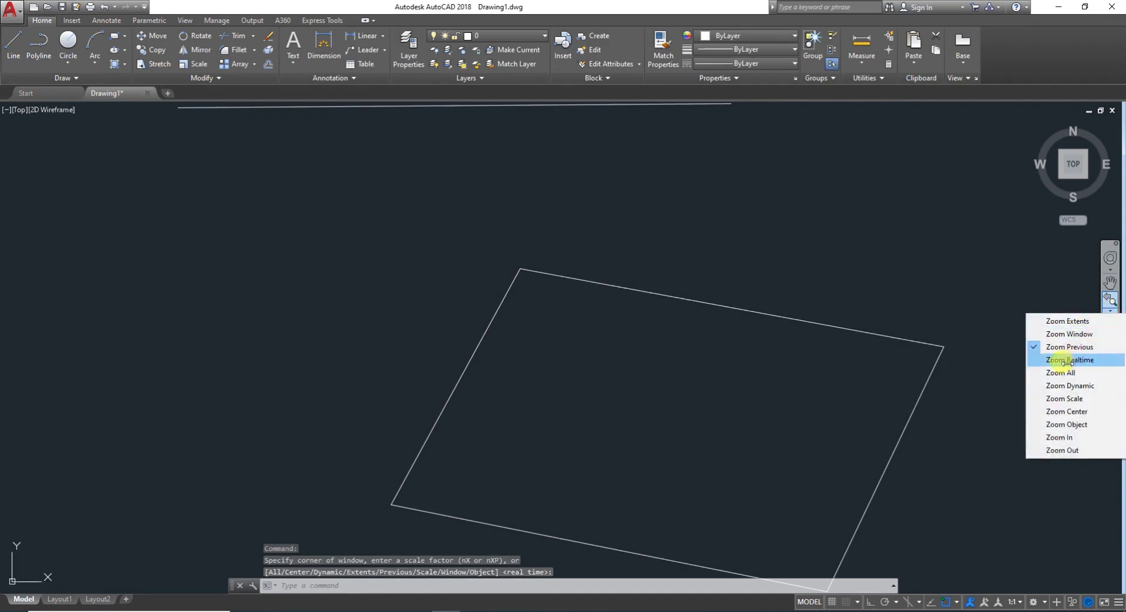
- Realtime-zoom by dragging until both the quadrilateral and the line above it show
click(1065, 362)
drag(467, 266, 577, 330)
mouse_move(627, 296)
mouse_down()
mouse_move(630, 130)
mouse_move(666, 133)
mouse_move(695, 367)
mouse_move(663, 390)
mouse_move(651, 327)
mouse_up()
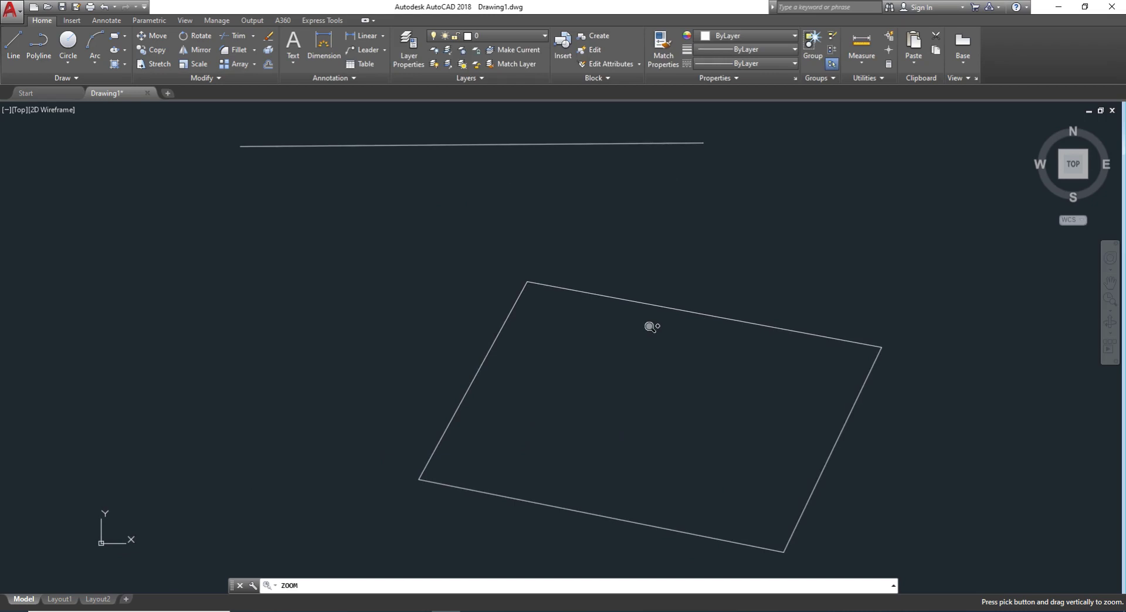
drag(652, 326, 663, 353)
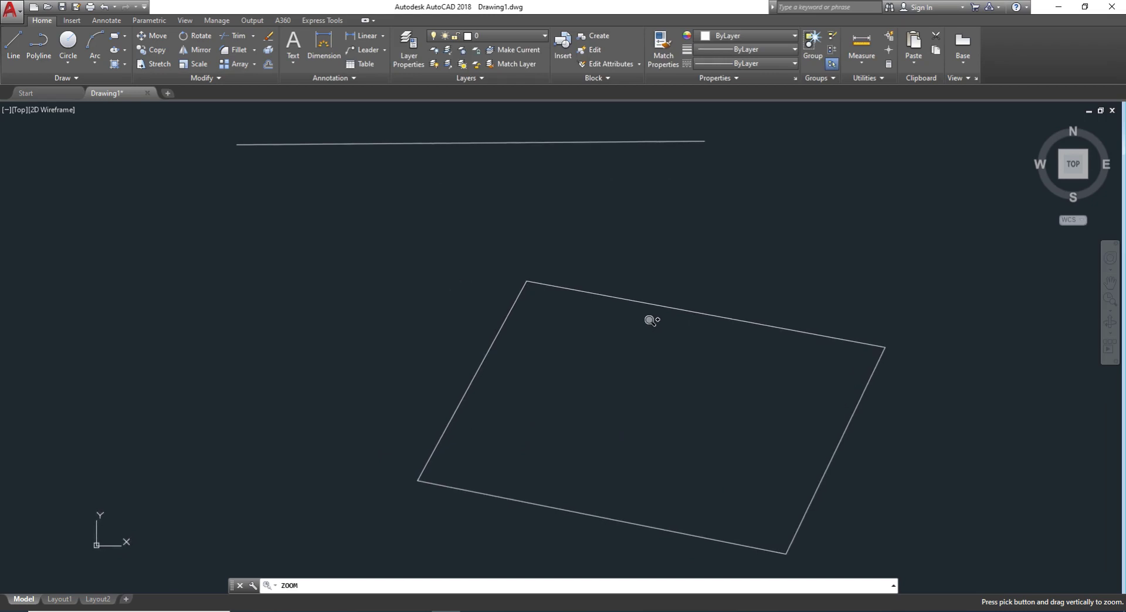
mouse_move(662, 353)
mouse_down()
mouse_move(662, 186)
mouse_move(675, 383)
mouse_up()
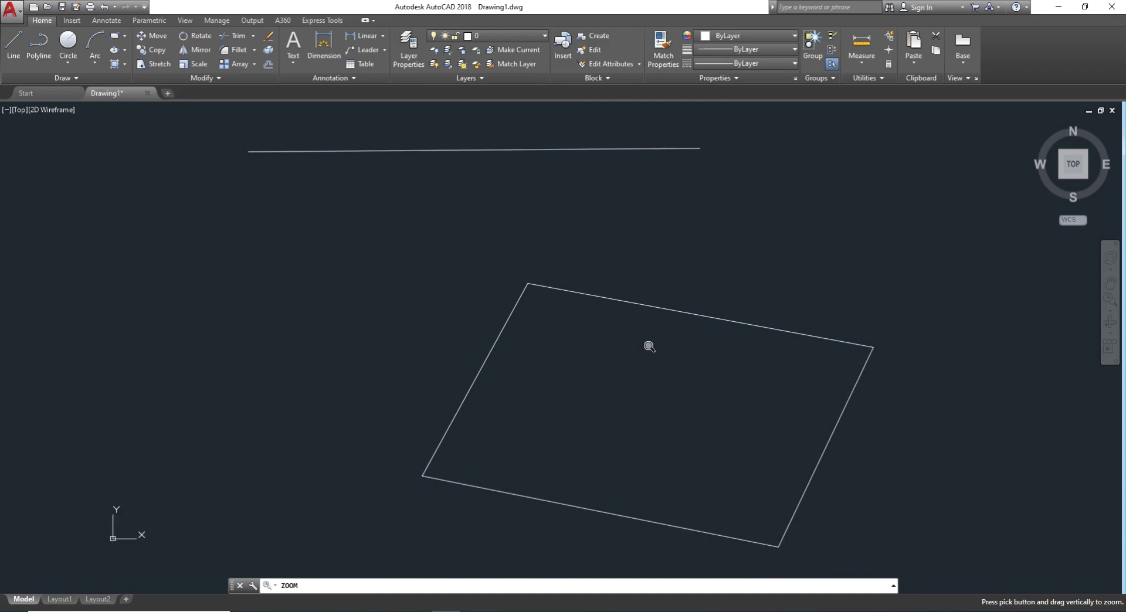
mouse_move(642, 336)
mouse_down()
mouse_move(628, 179)
mouse_move(630, 436)
mouse_move(613, 173)
mouse_move(653, 424)
mouse_move(633, 141)
mouse_move(655, 307)
mouse_move(631, 131)
mouse_move(674, 475)
mouse_move(655, 336)
mouse_up()
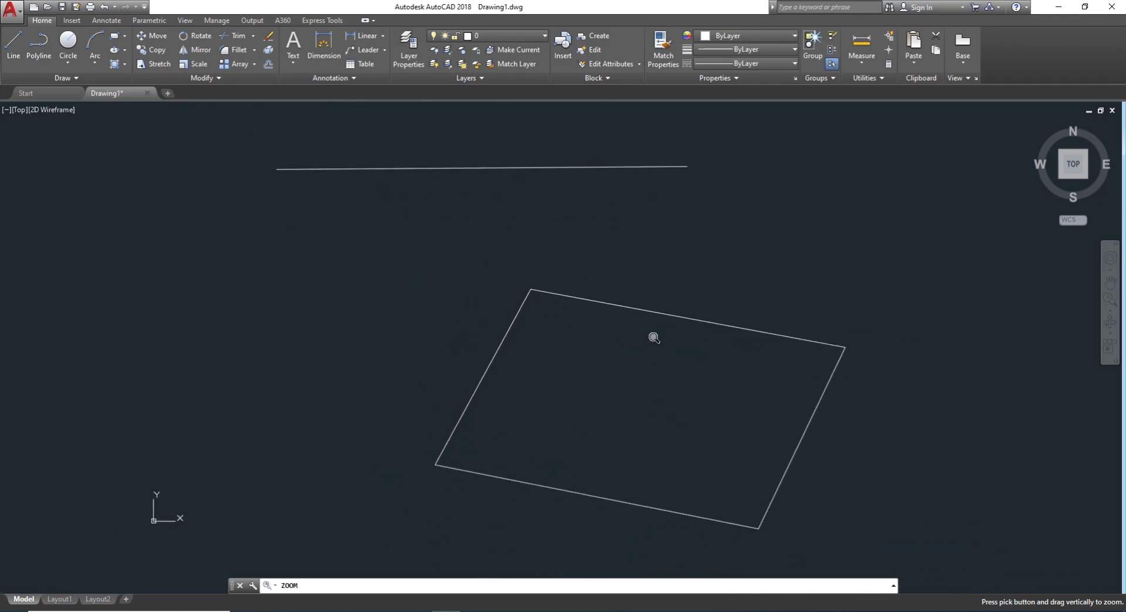
key(Escape)
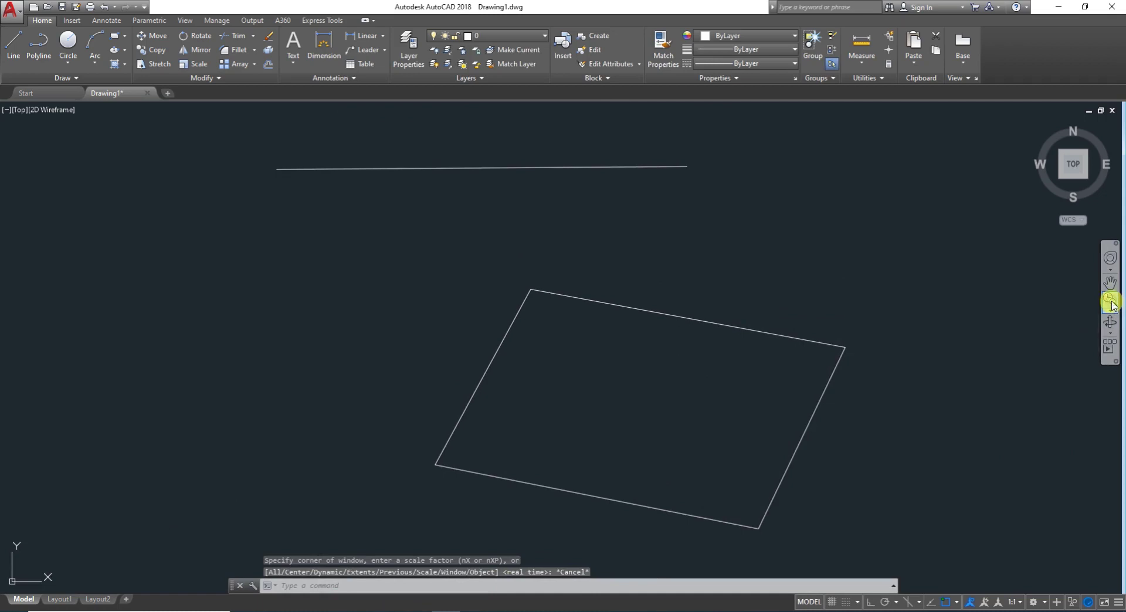
- Zoom Window into the drawing, then lasso-select the quadrilateral and clear the selection
click(1109, 299)
click(1109, 311)
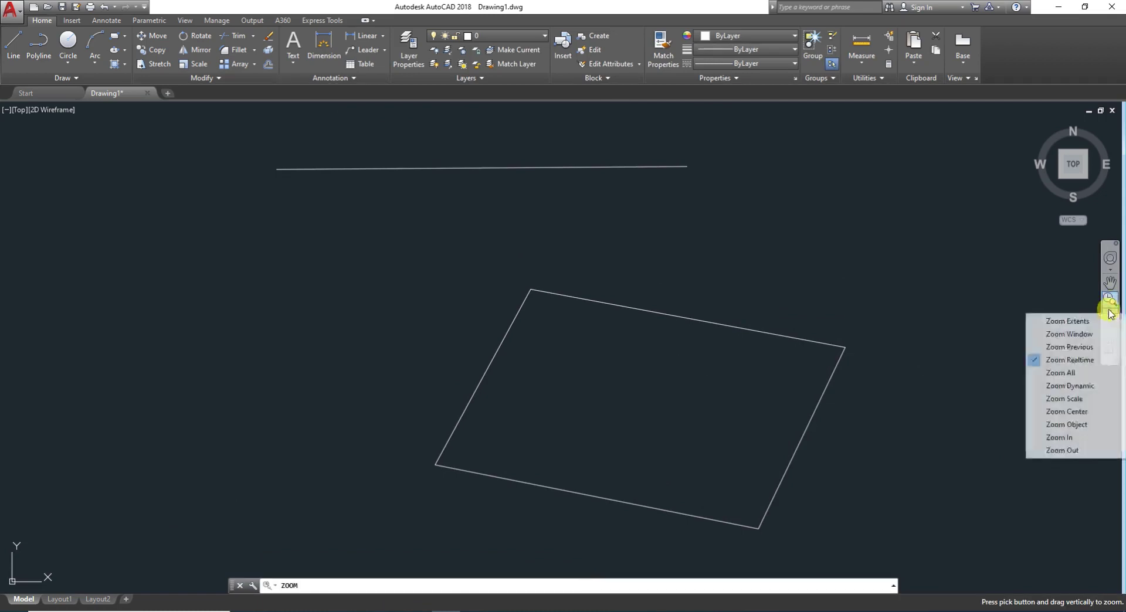
click(1044, 375)
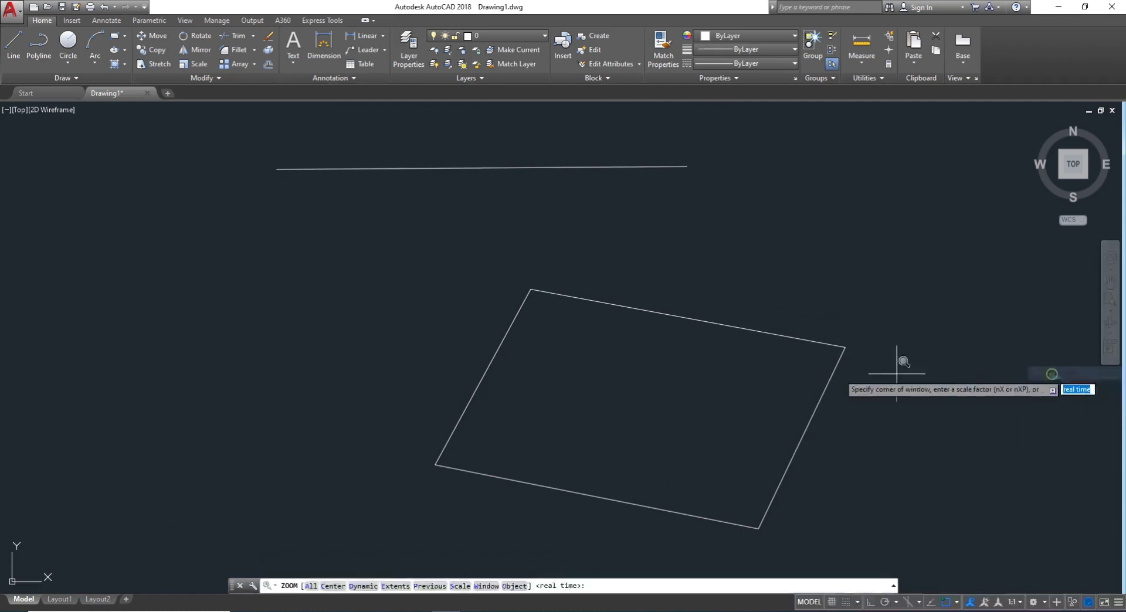
click(741, 339)
click(557, 339)
mouse_move(651, 292)
mouse_down()
mouse_move(311, 287)
mouse_move(294, 272)
mouse_up()
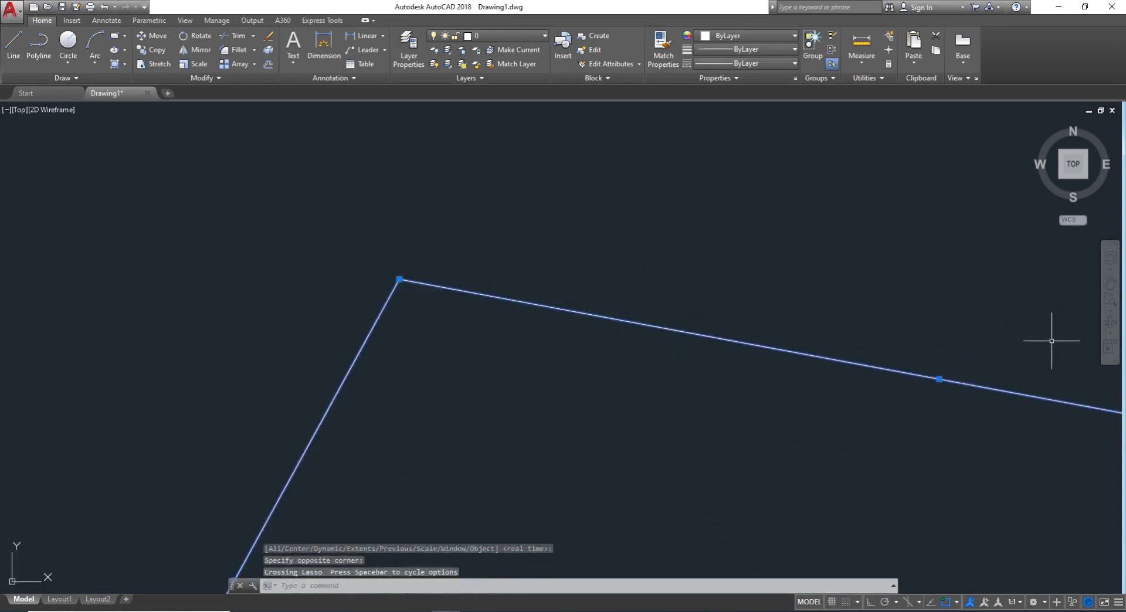
key(Escape)
- Use Zoom Out one step, then roll the wheel to zoom out further
click(1111, 312)
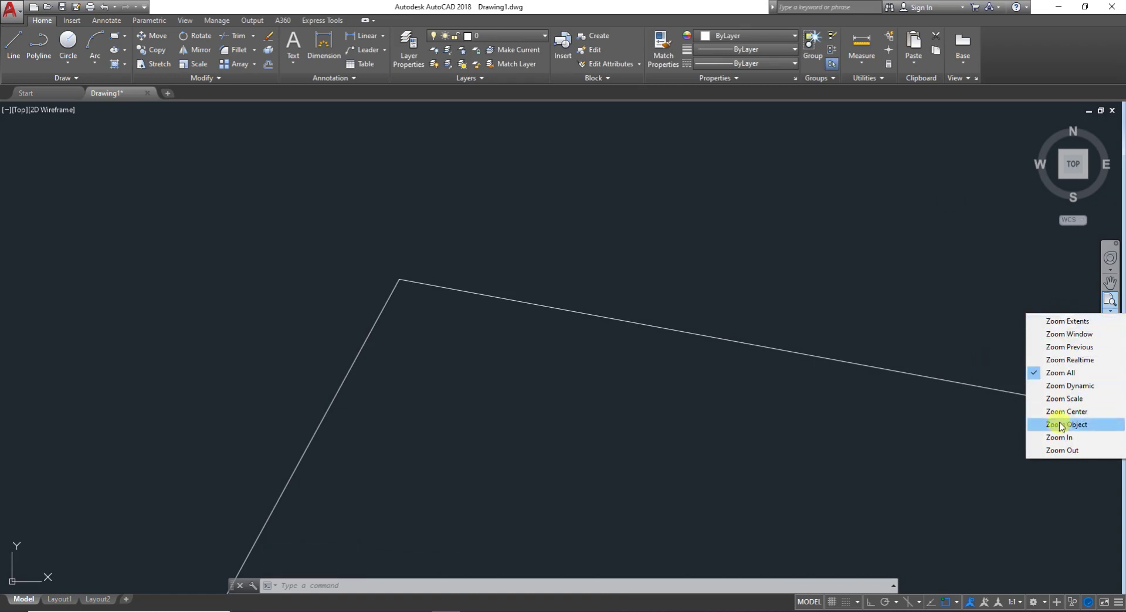
click(1062, 450)
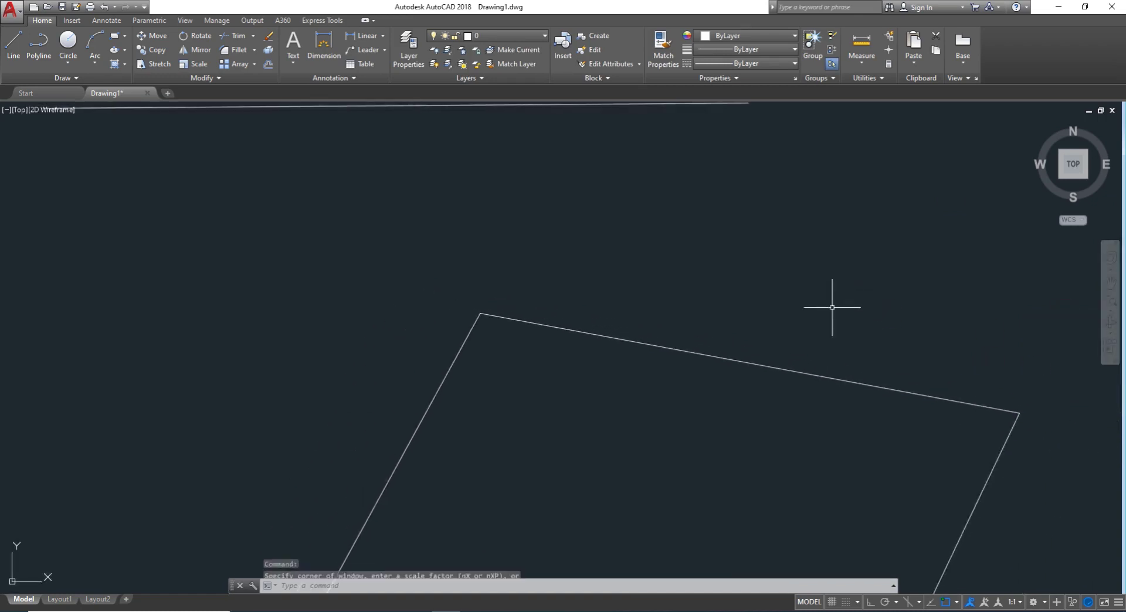
scroll(774, 373, down, 2)
scroll(768, 371, down, 4)
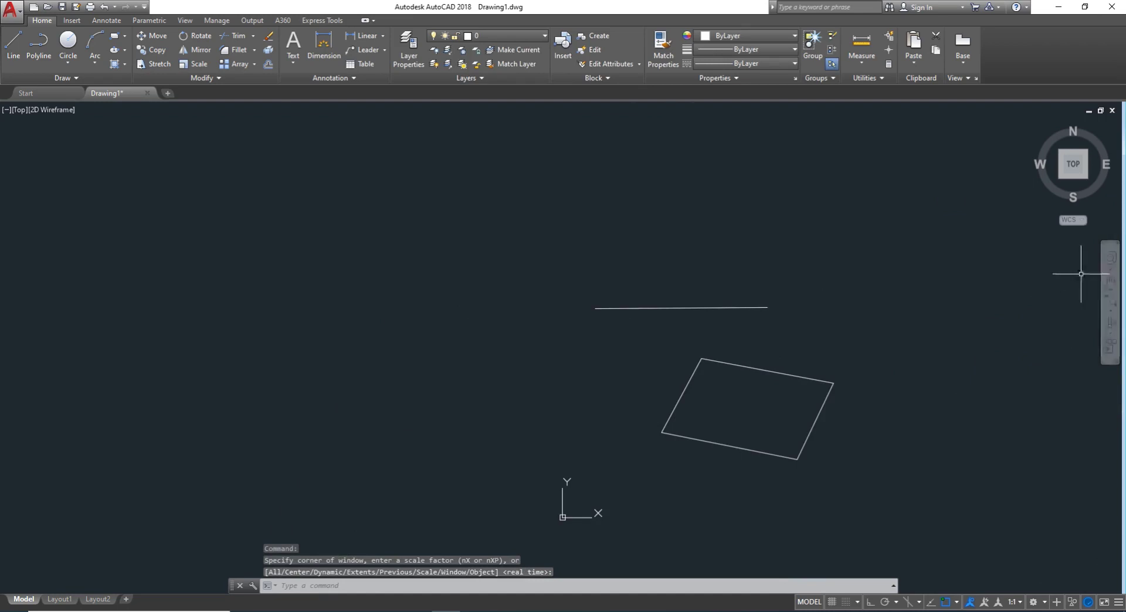
- Zoom Extents to fit the line and quadrilateral, then scroll out to show the origin axes
click(1111, 301)
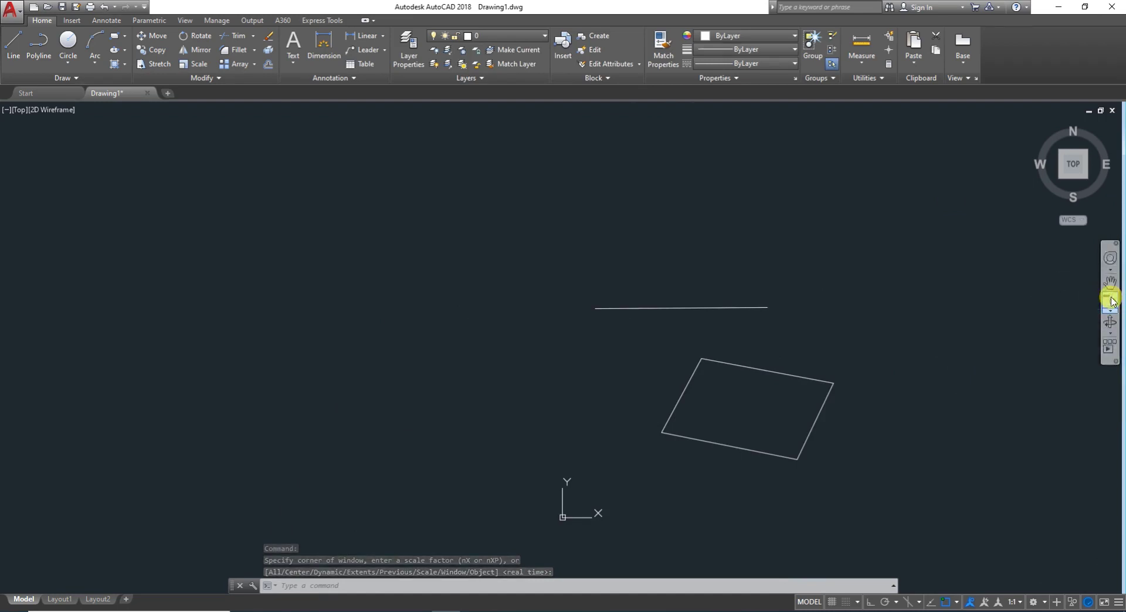
click(1110, 312)
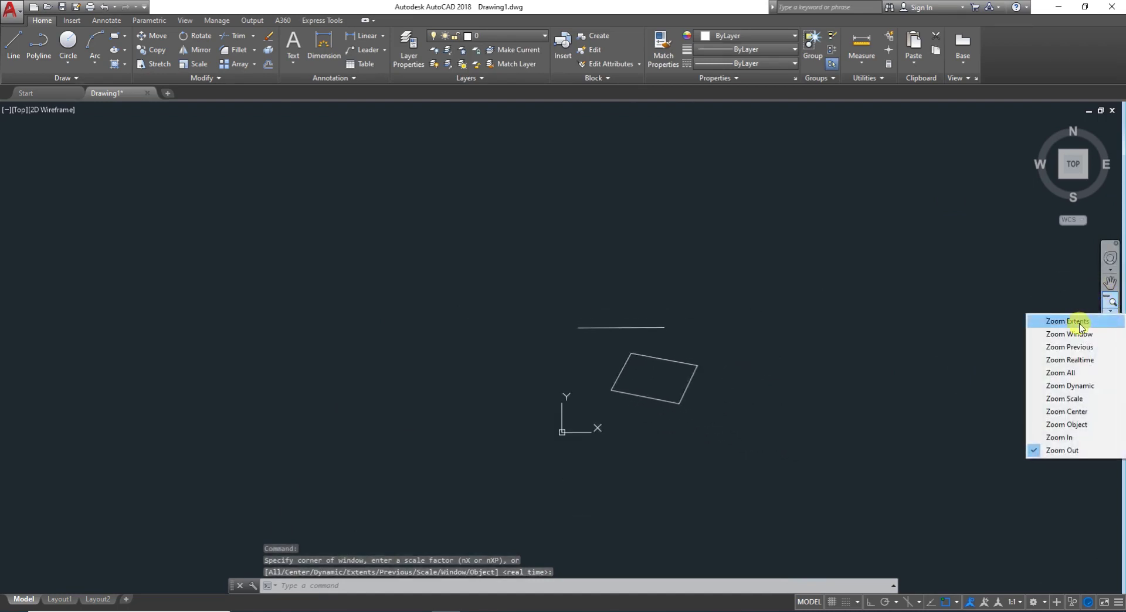
click(1074, 321)
scroll(789, 356, down, 4)
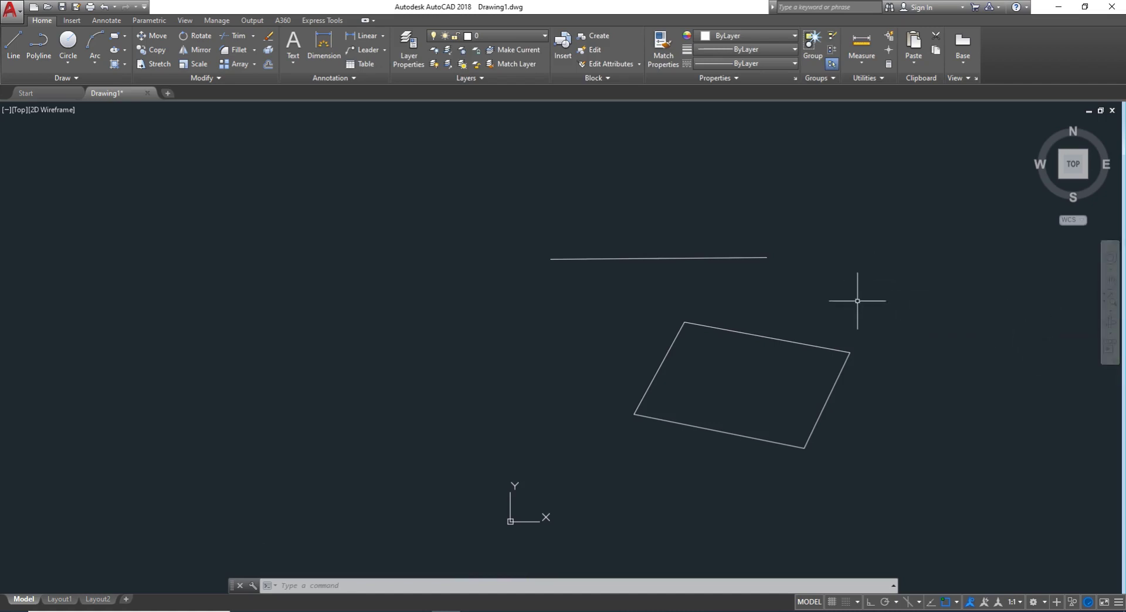
click(870, 228)
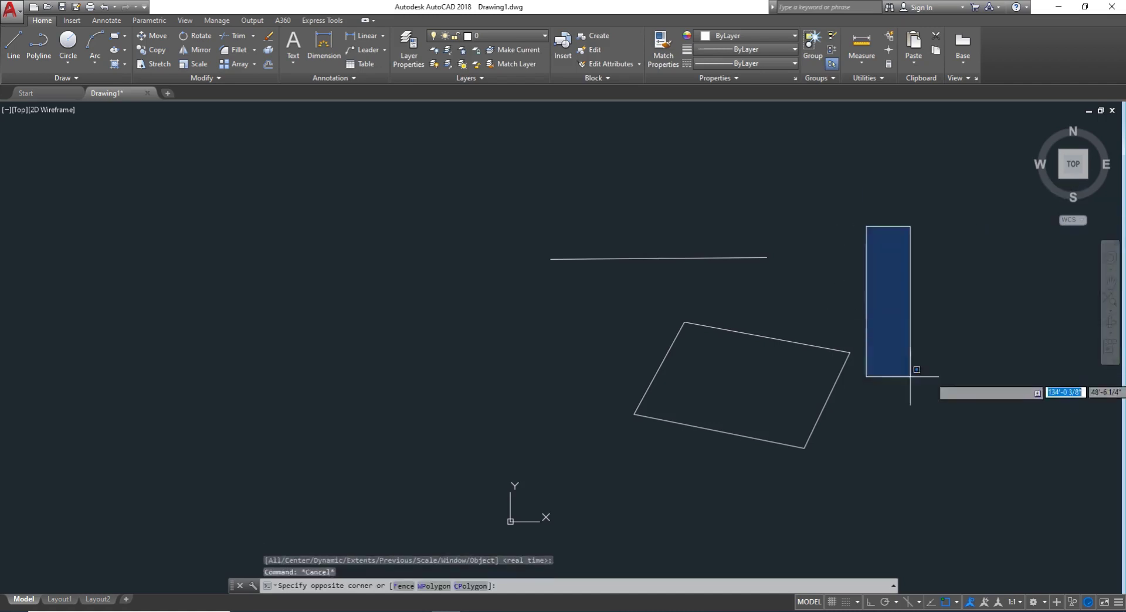
click(841, 369)
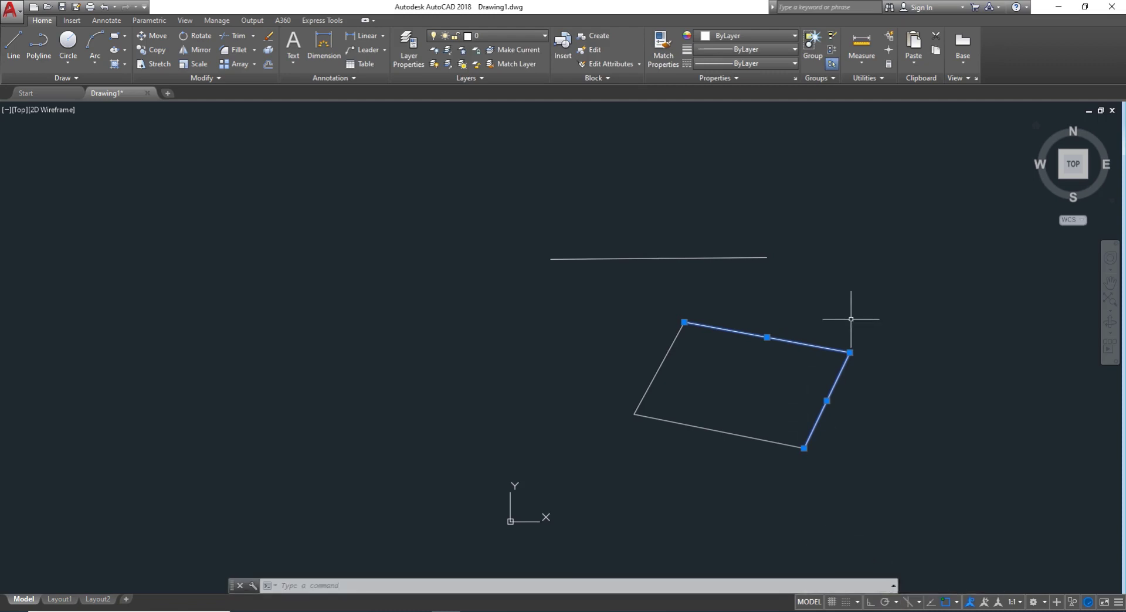
key(Escape)
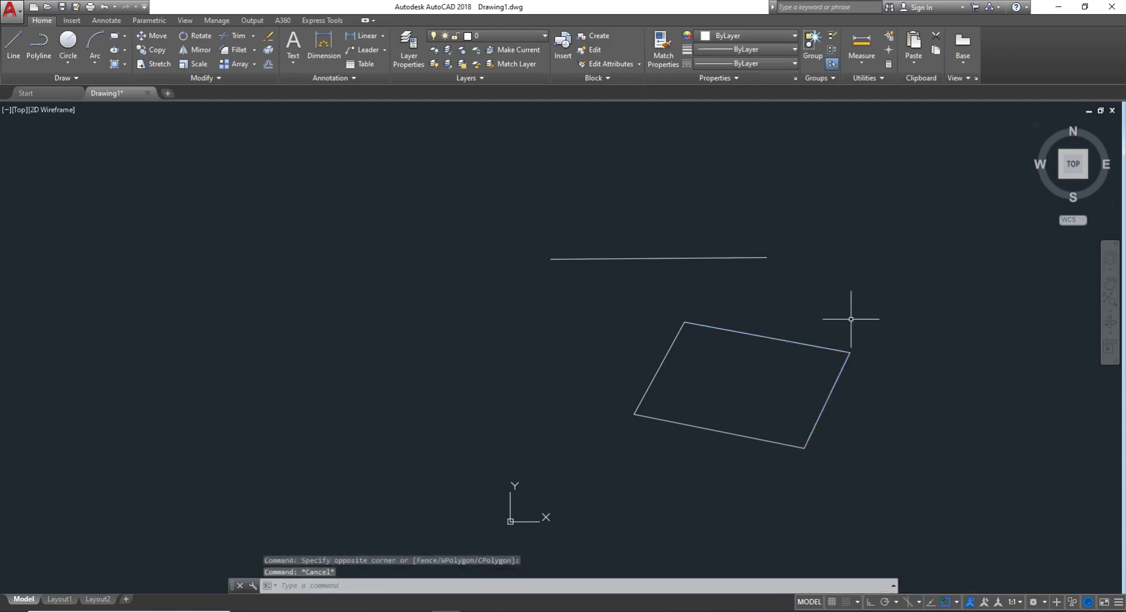